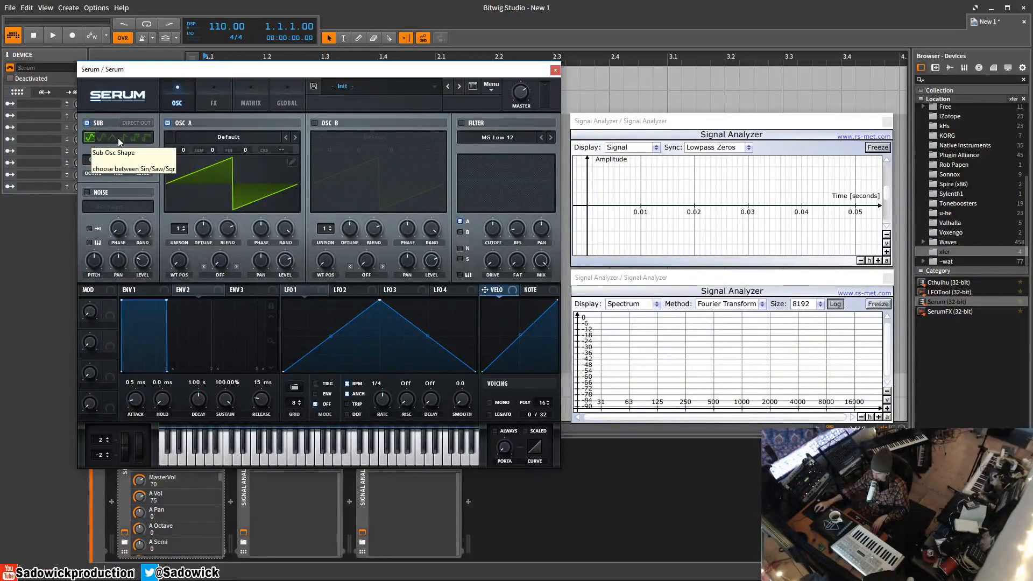
Step: Try the triangle and square sub shapes, settle on sine, and drop the sub to octave -1
left_click(114, 138)
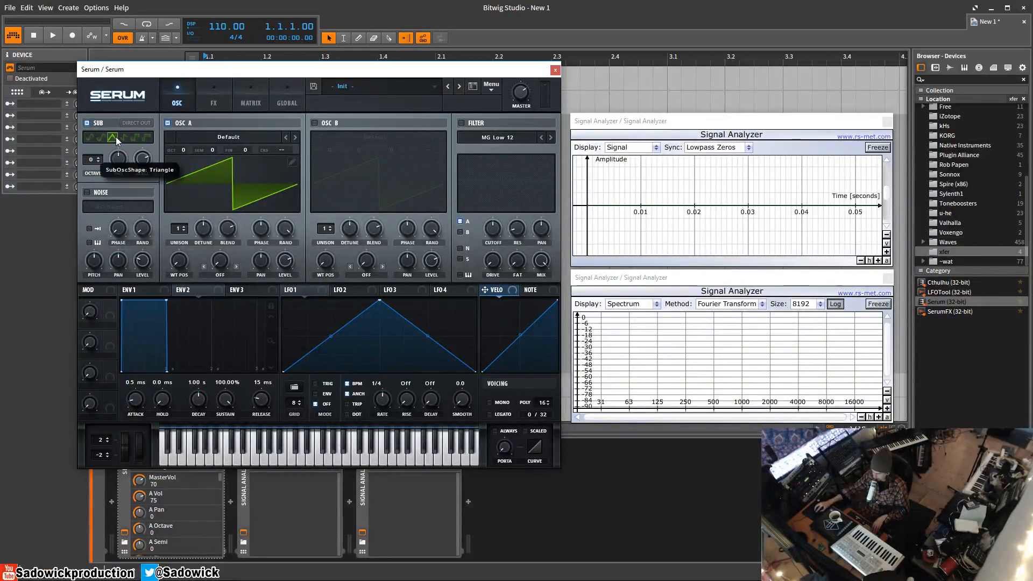
left_click(146, 138)
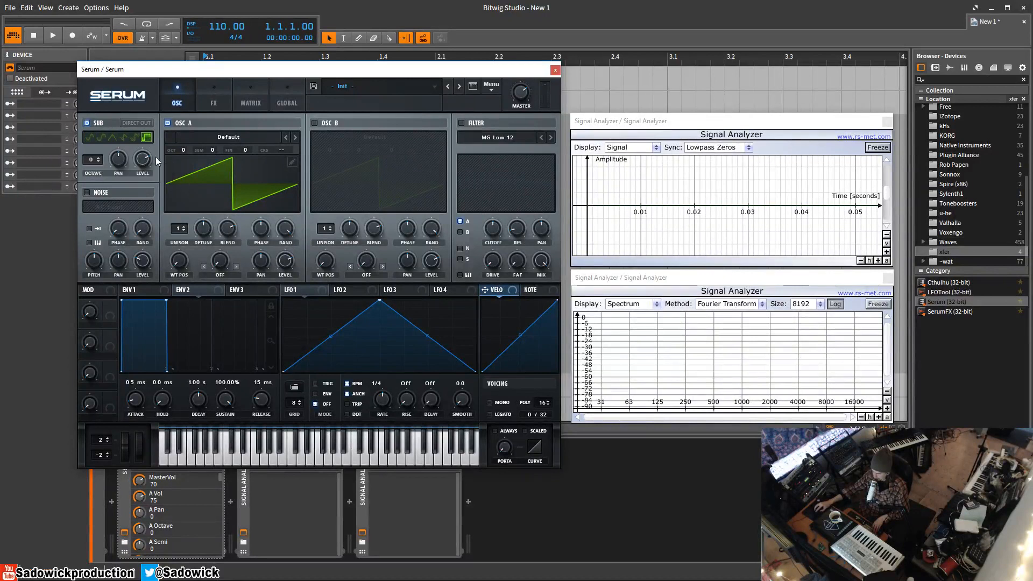
left_click(92, 139)
left_click_drag(93, 160, 94, 164)
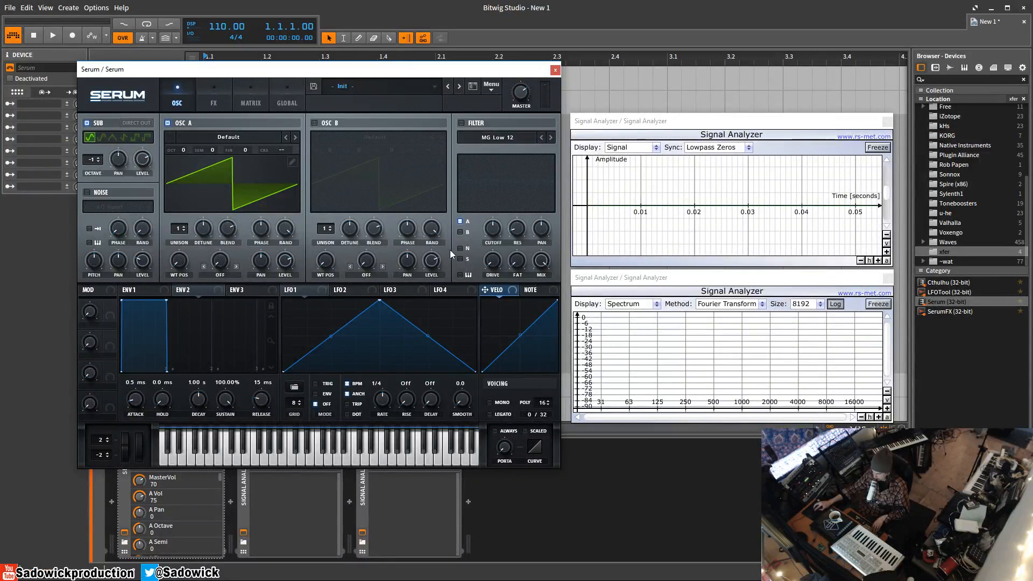
left_click(87, 123)
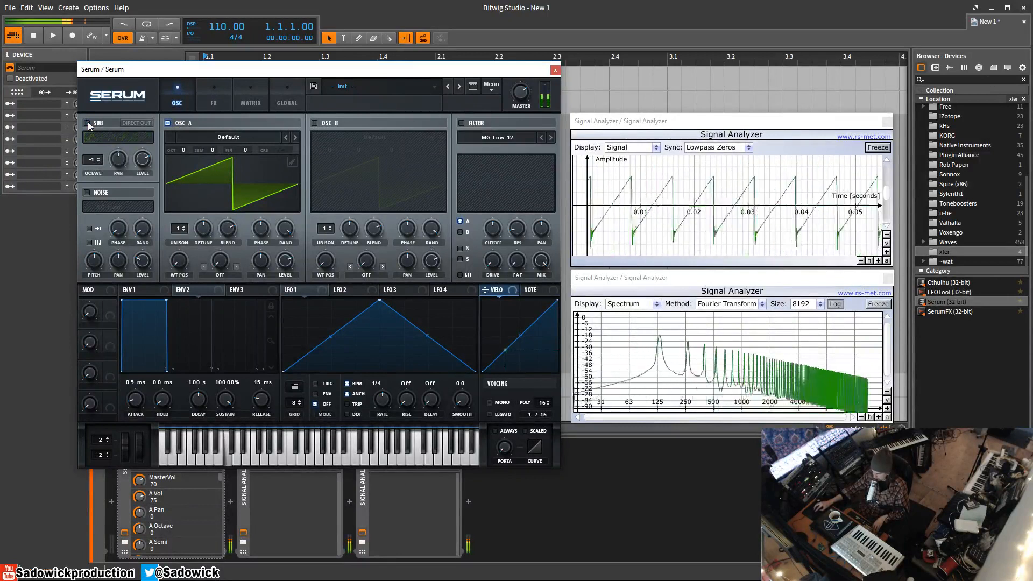
left_click(87, 123)
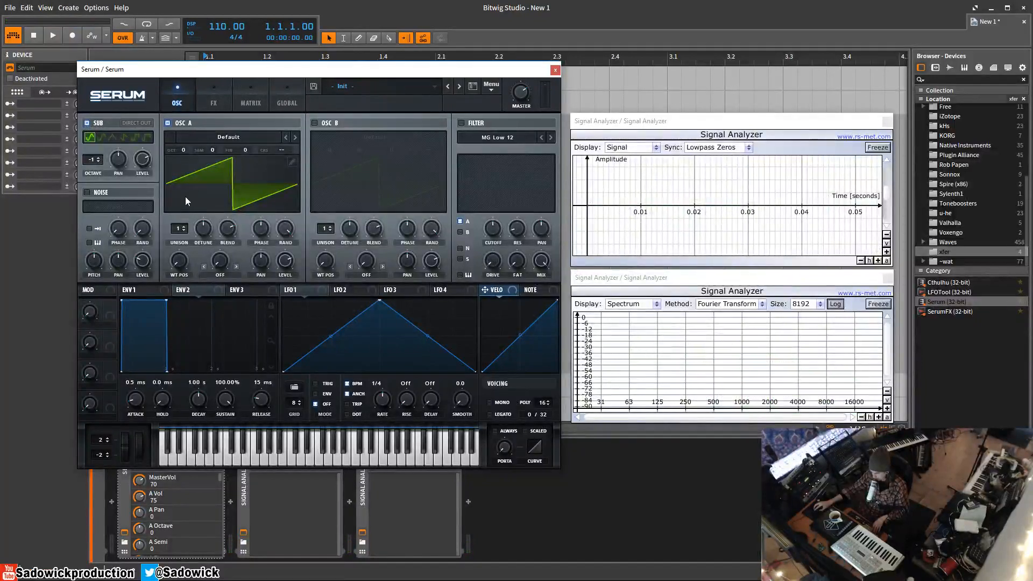
Step: Enable the filter, raise its drive to 29%, then switch the filter off again
left_click(462, 123)
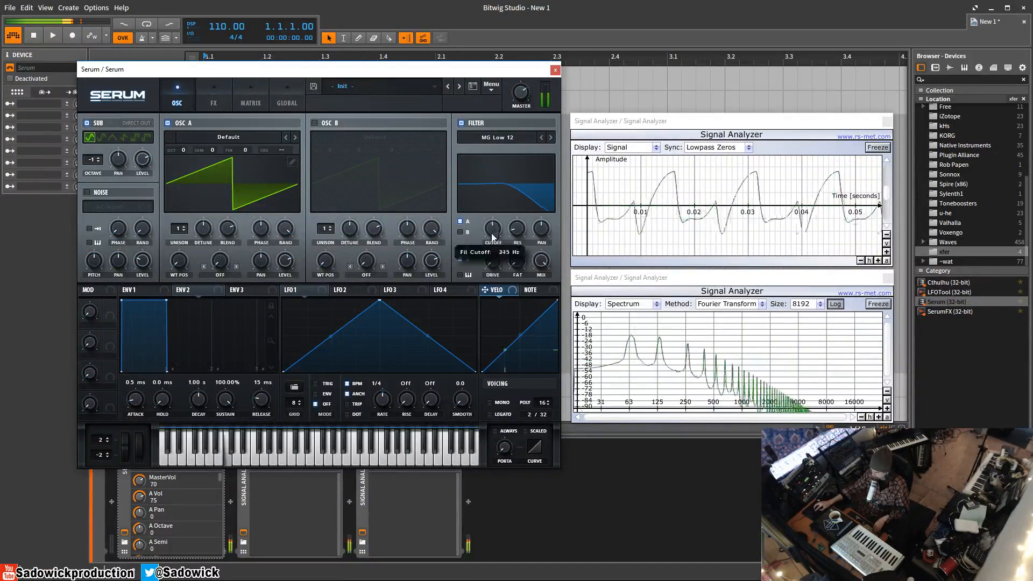
left_click_drag(492, 261, 490, 230)
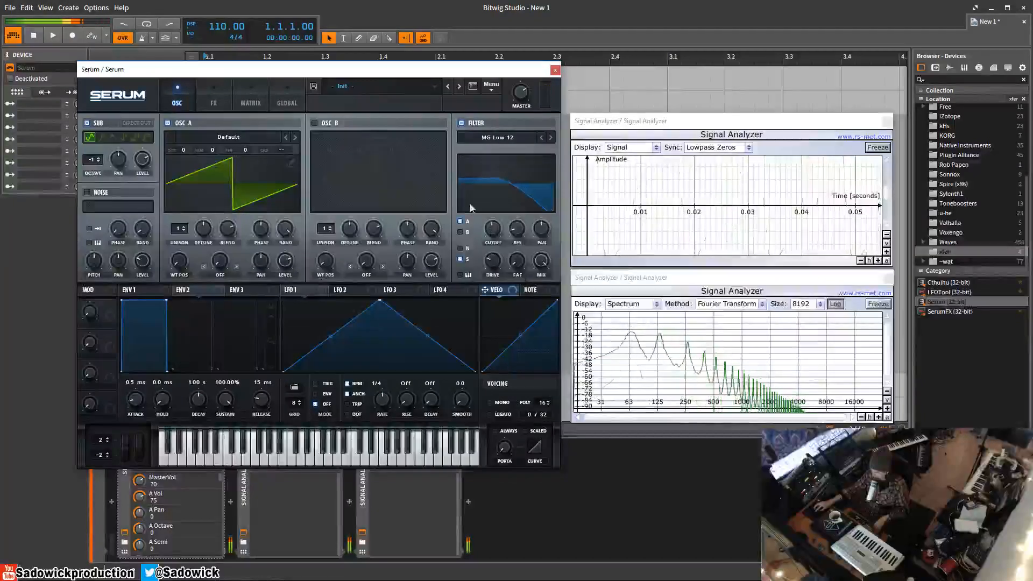
left_click(461, 123)
Step: Mute OSC A so the sine sub plays alone, freeze the spectrum reading, and re-enable the filter
left_click(167, 122)
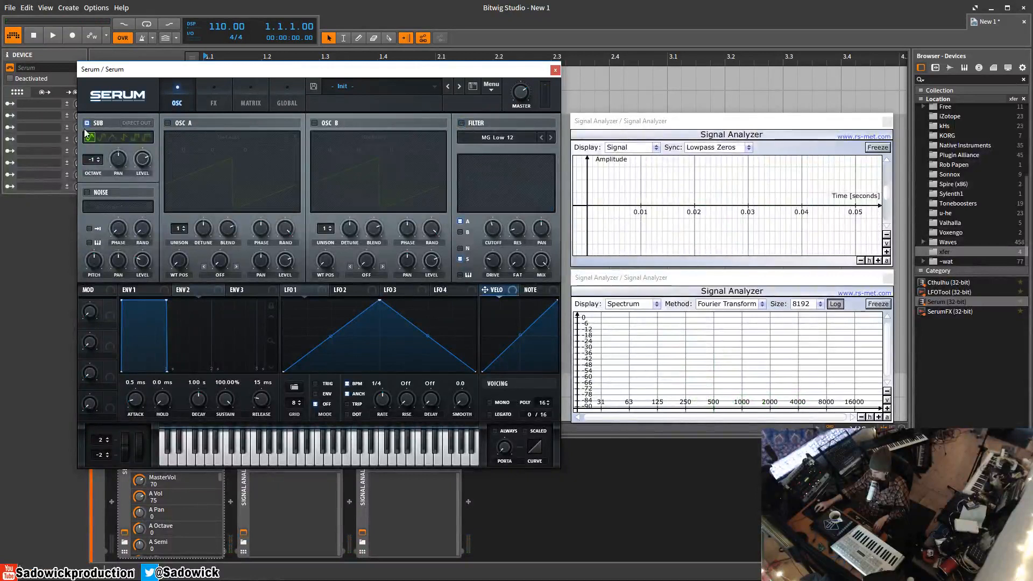
left_click(105, 124)
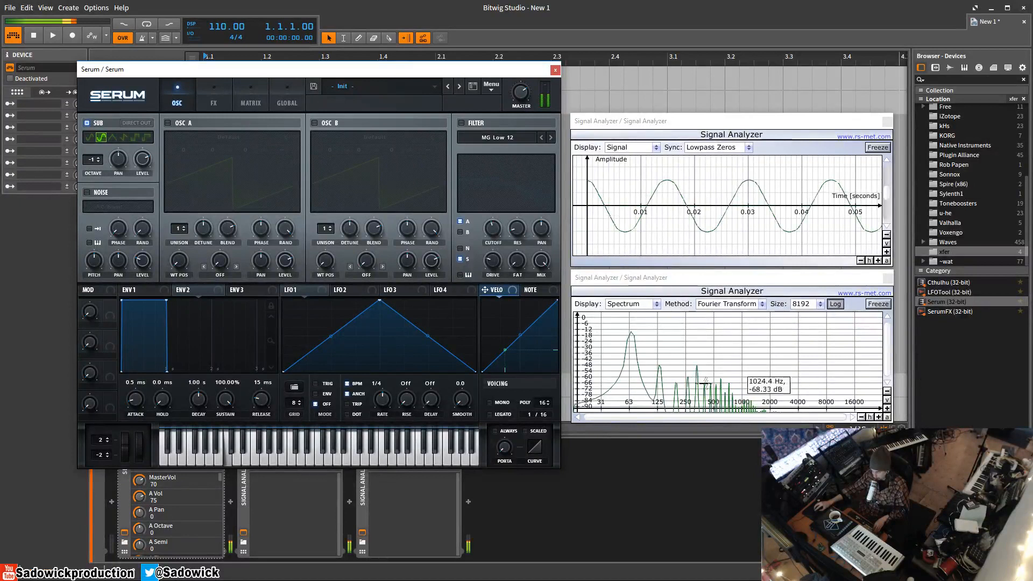
left_click(881, 307)
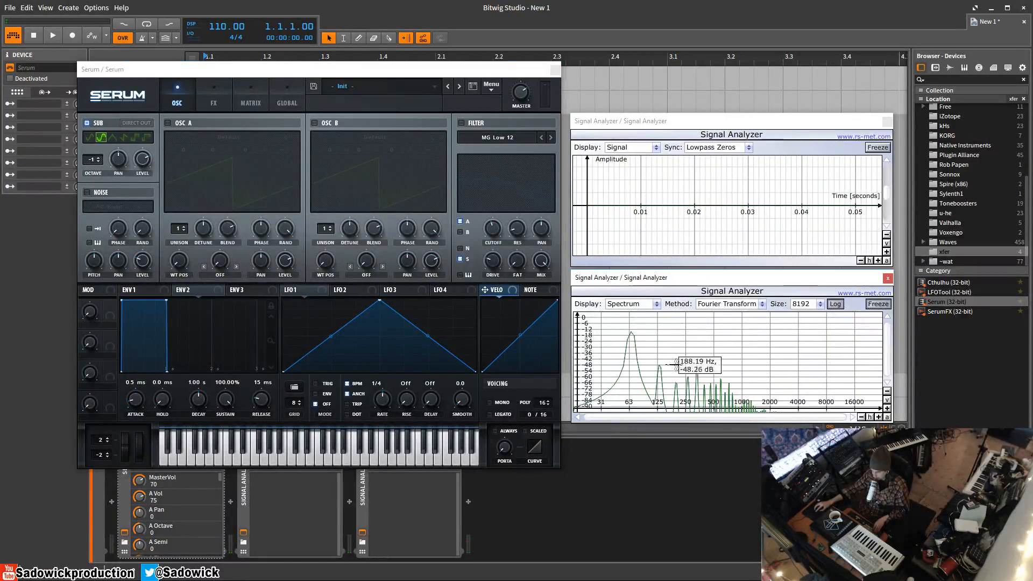
left_click(881, 305)
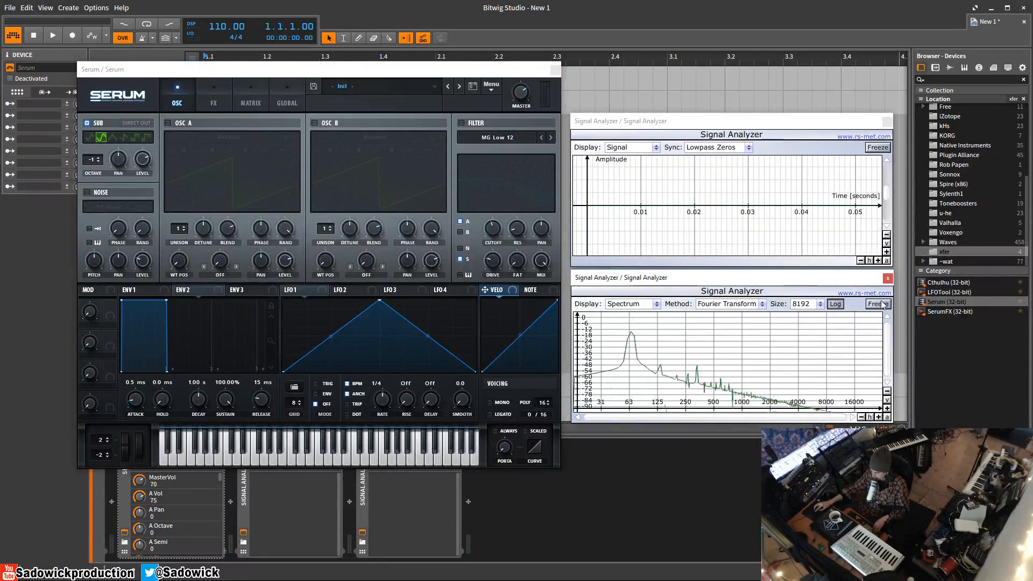
left_click(461, 122)
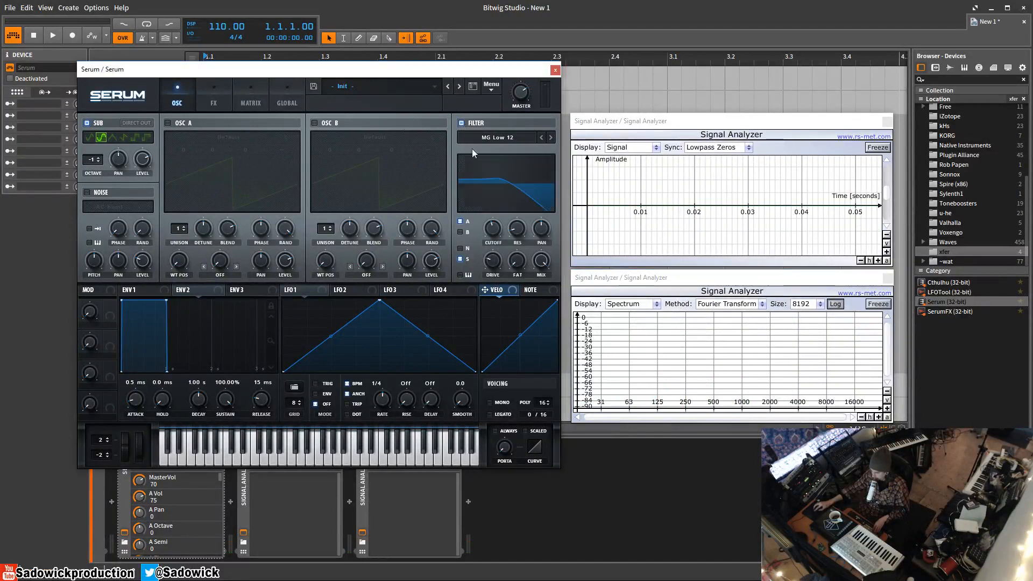
Step: Push filter drive to 57%, route the sub around the filter, give it RoundRect, and re-enable OSC A
left_click_drag(496, 289, 489, 253)
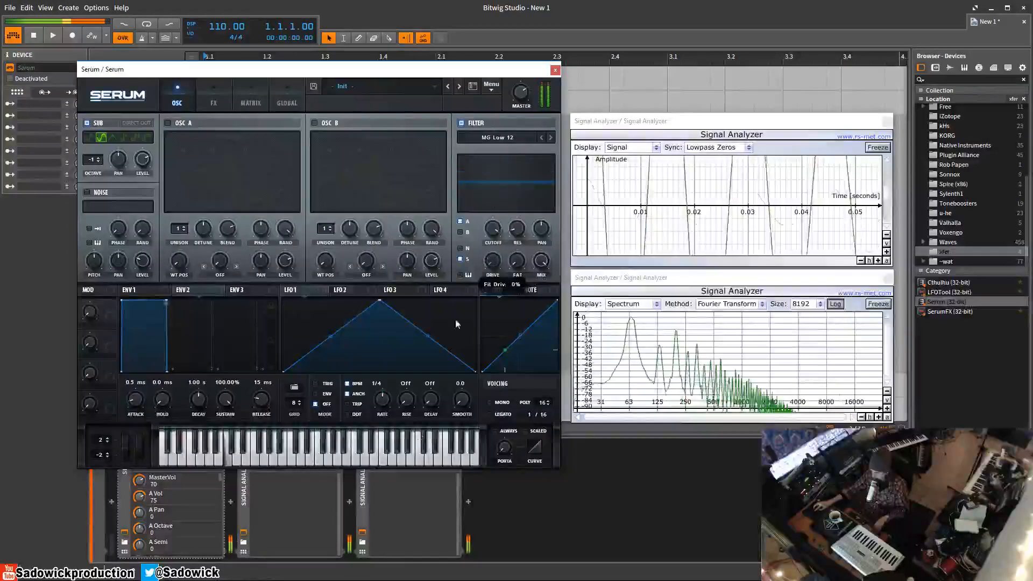
left_click(461, 259)
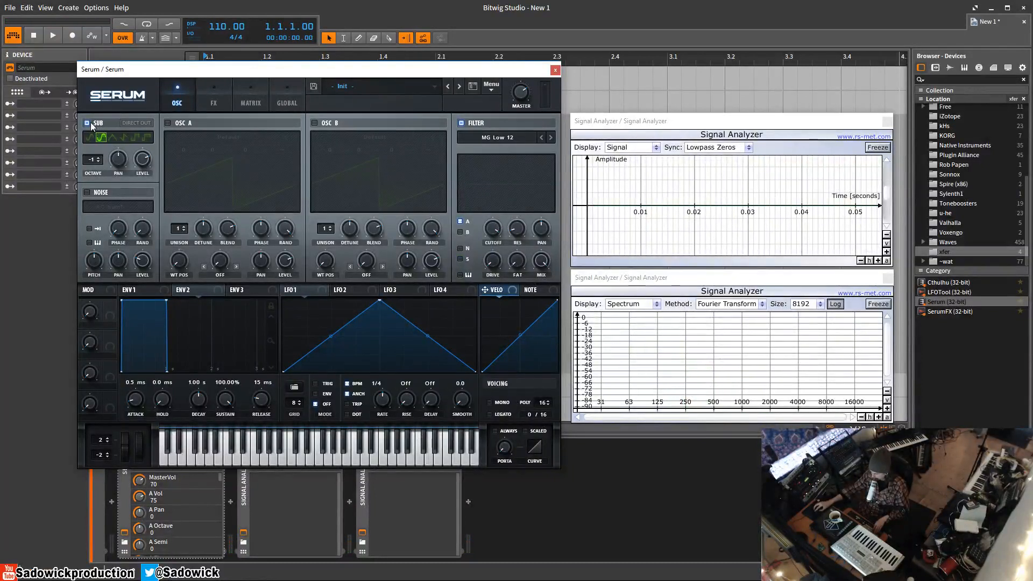
left_click(89, 136)
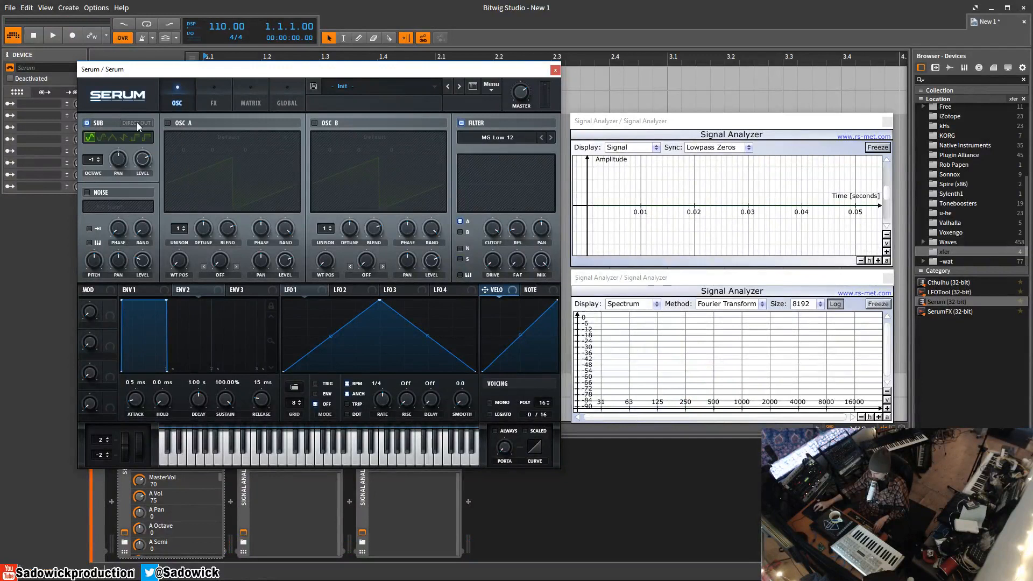
left_click(99, 138)
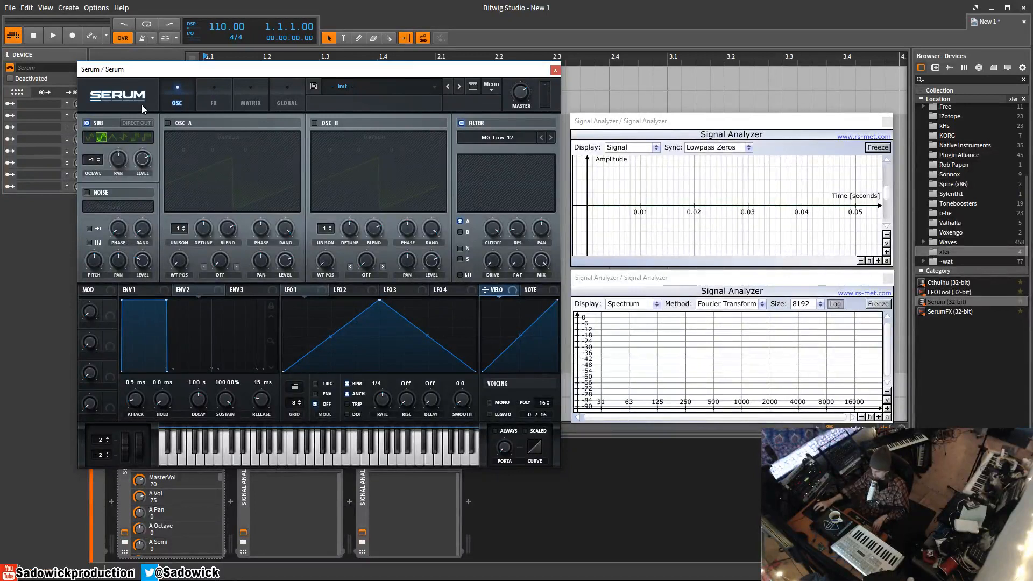
left_click(167, 123)
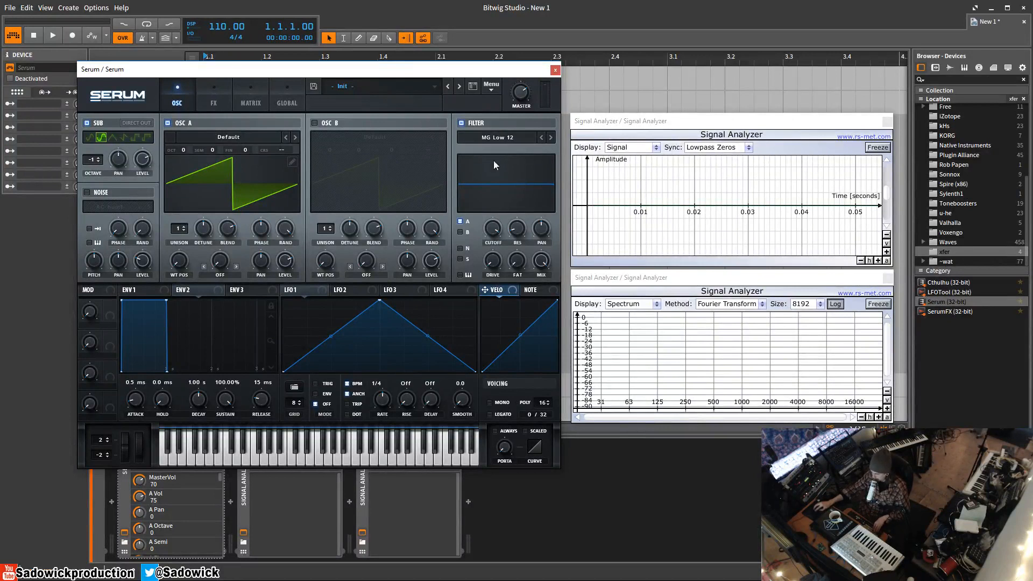
Step: Lower the cutoff and modulate it with Envelope 2 (533 ms decay, 0% sustain, amount 43), then bypass the filter and sub
left_click_drag(492, 230, 475, 301)
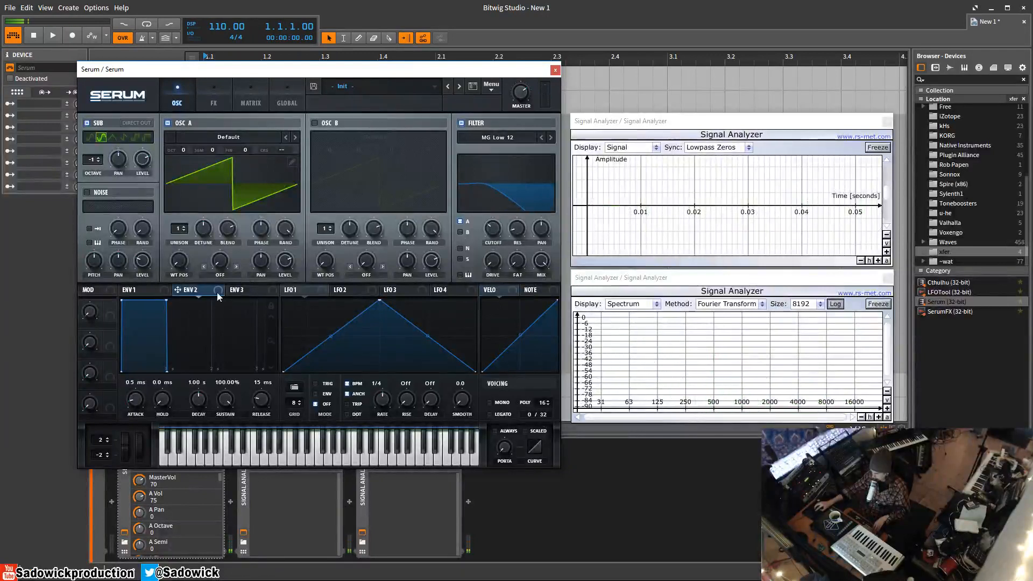
left_click_drag(216, 293, 484, 242)
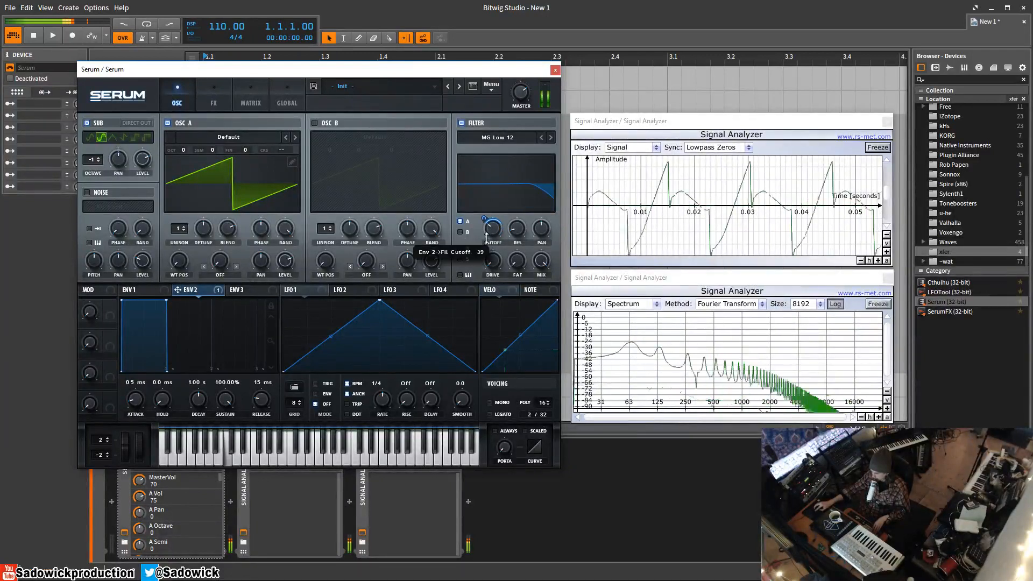
left_click_drag(166, 300, 140, 423)
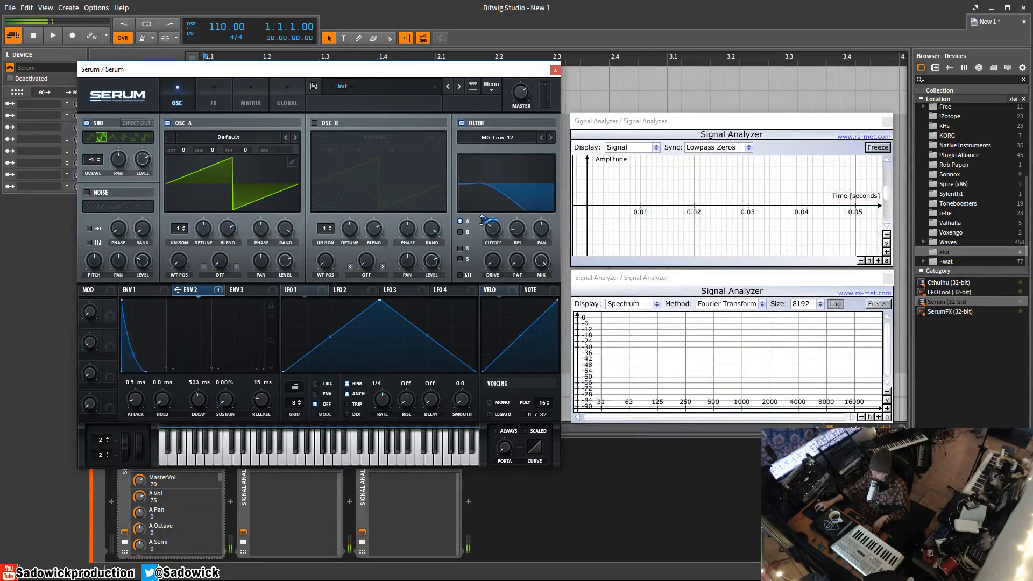
left_click_drag(484, 219, 496, 262)
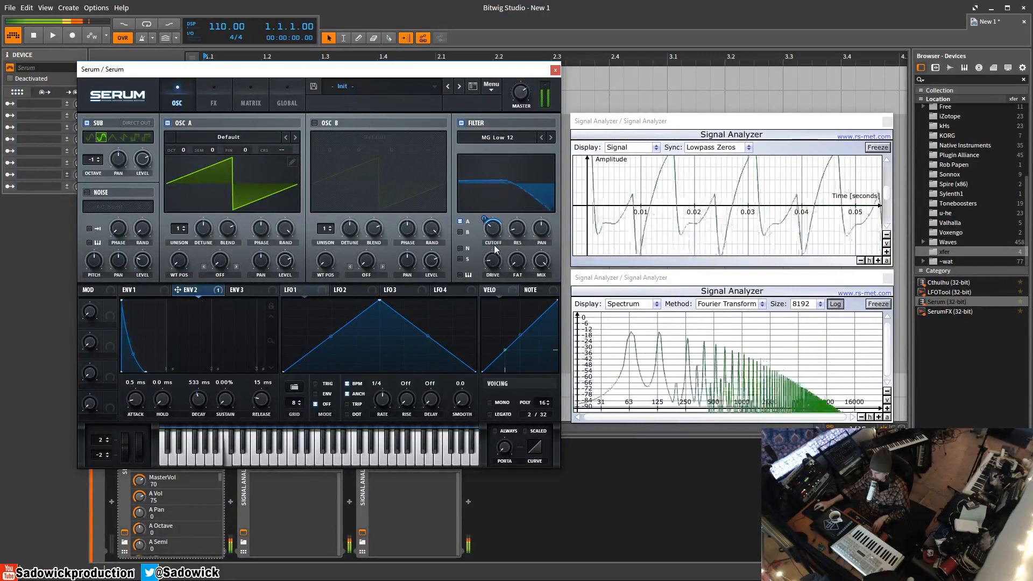
left_click(462, 123)
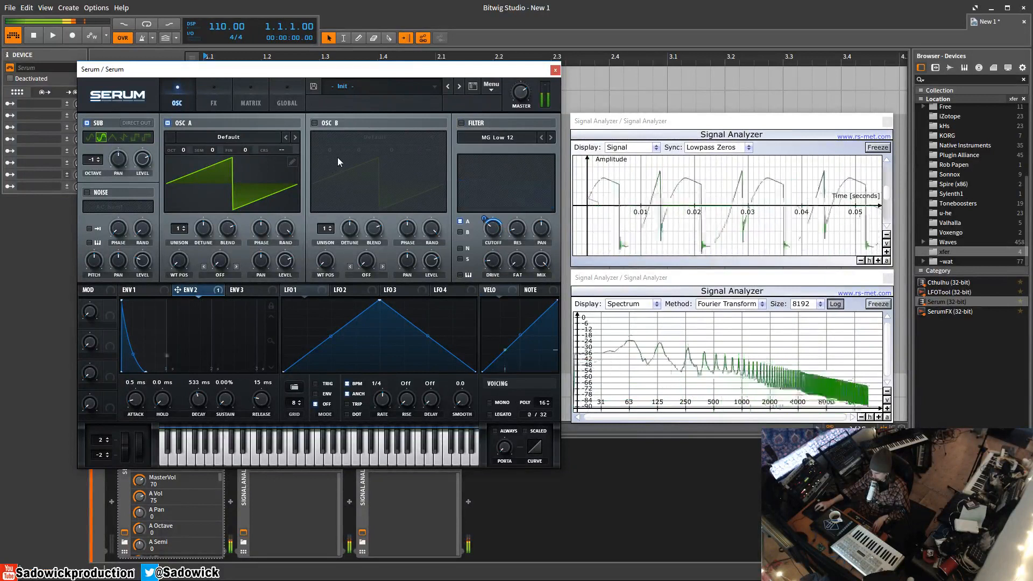
left_click(86, 123)
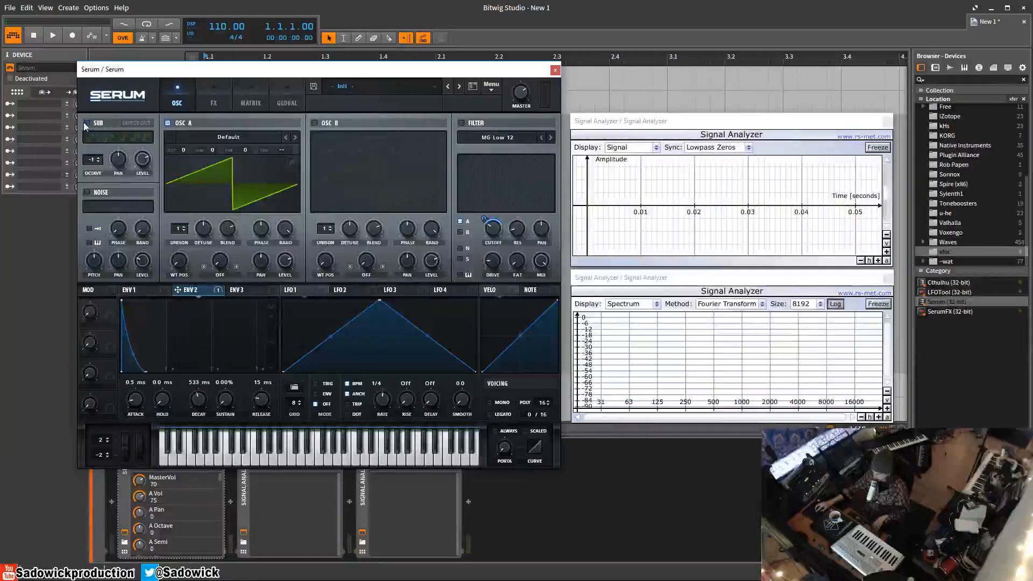
Step: Turn the sub back on and enable the noise oscillator at 66% level
left_click(86, 123)
left_click(87, 193)
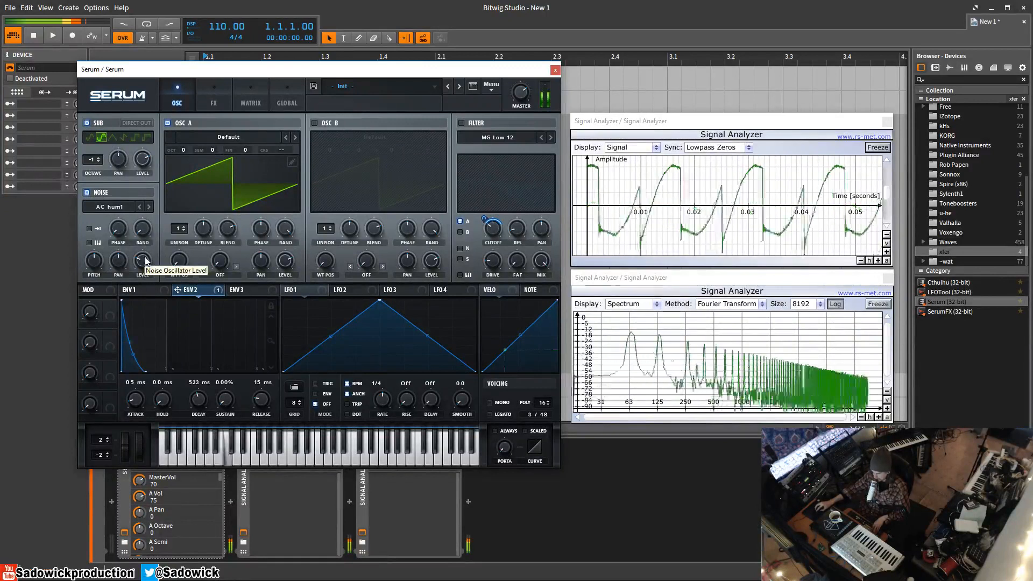
left_click_drag(144, 259, 157, 230)
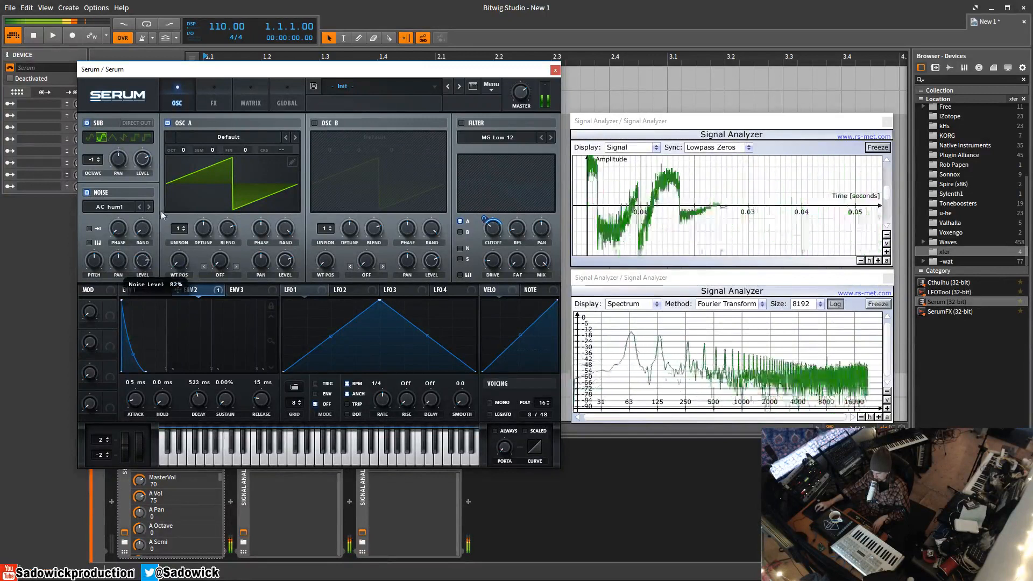
Step: Switch off OSC A and the sub, and change the noise from AC hum1 to AlphaNz
left_click(168, 123)
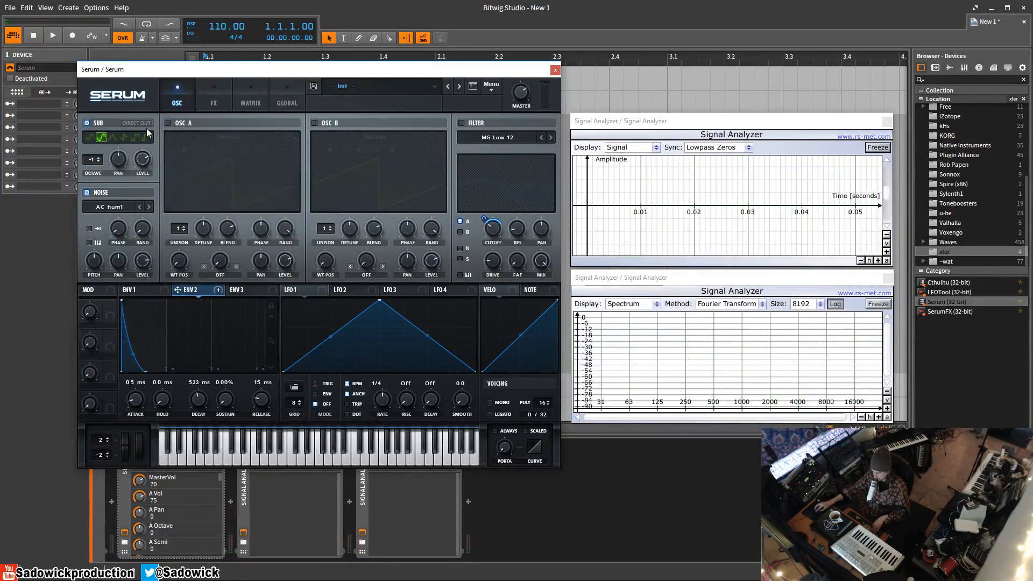
left_click(88, 123)
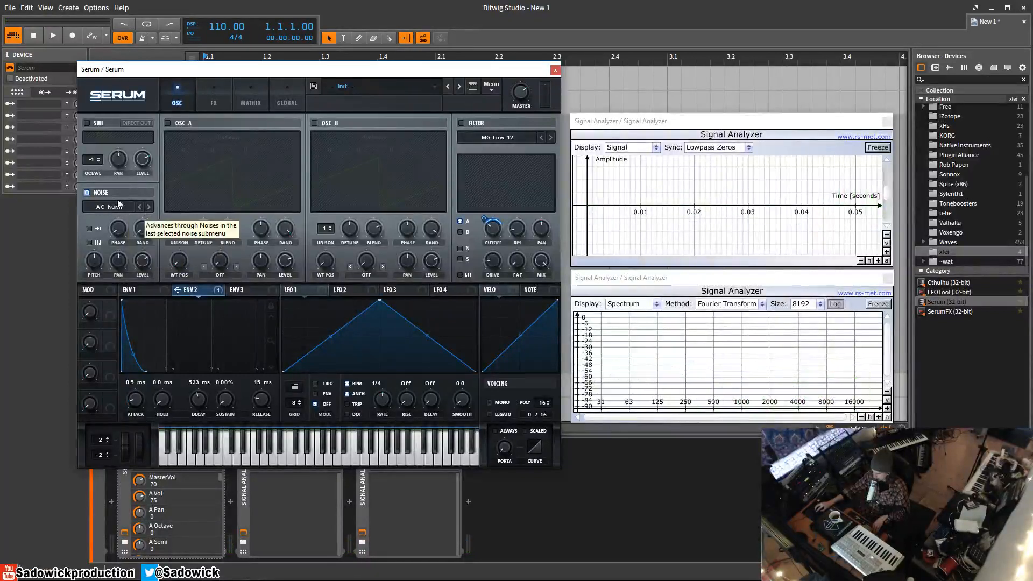
left_click(149, 206)
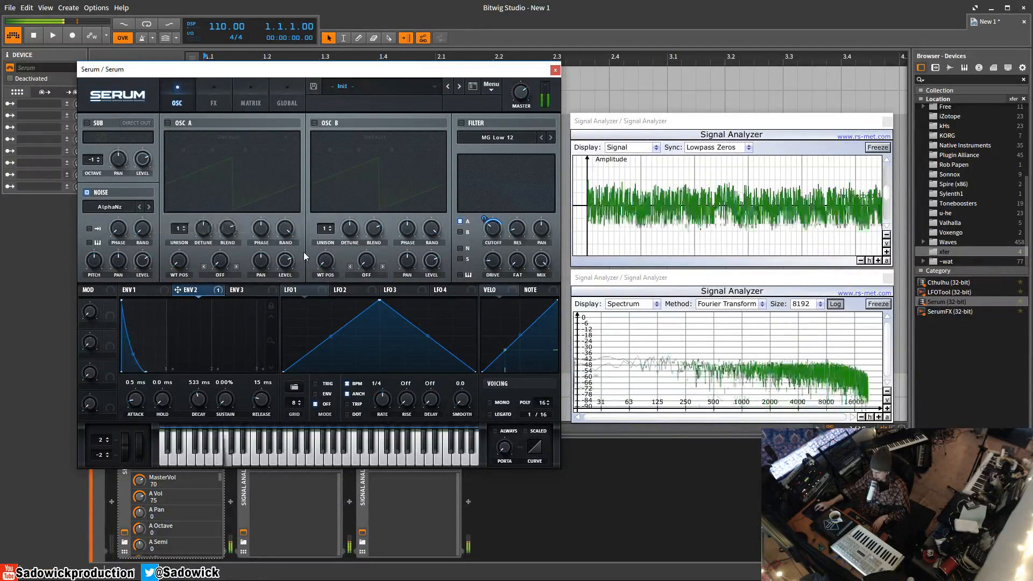
Step: Load the Analog > SID whine noise sample and switch OSC A back on
left_click(118, 207)
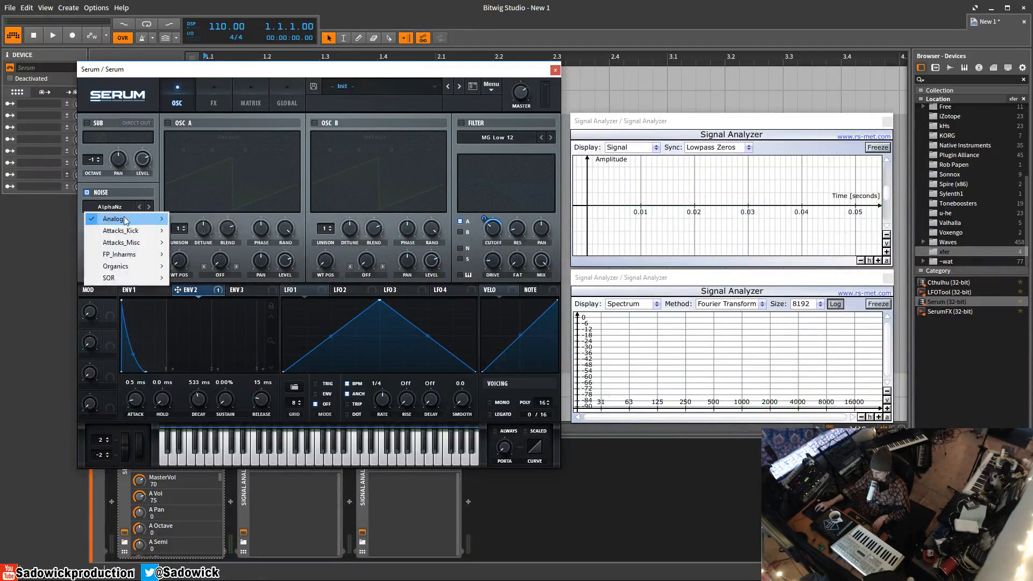
mouse_move(123, 220)
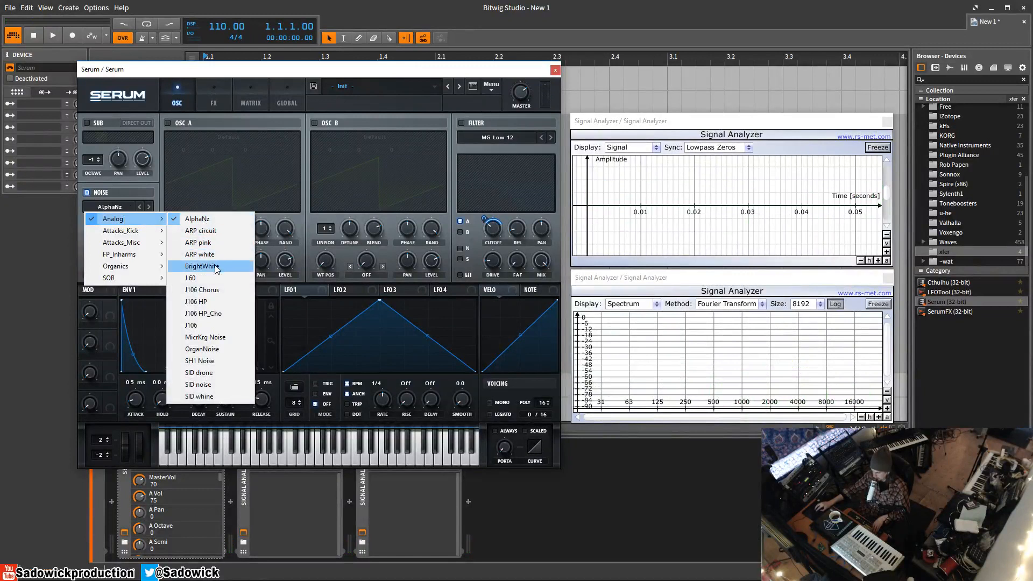
left_click(214, 399)
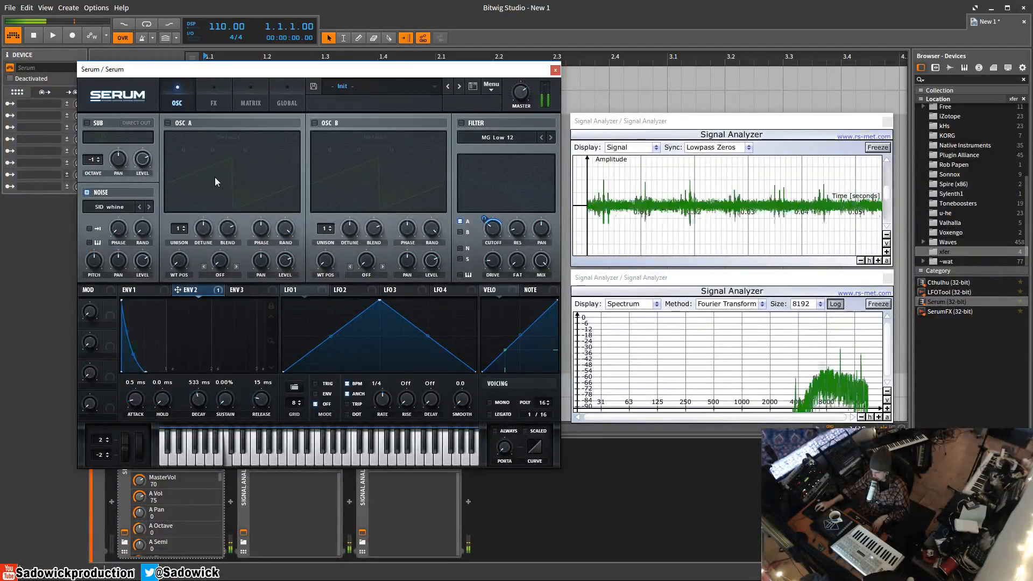
left_click(167, 123)
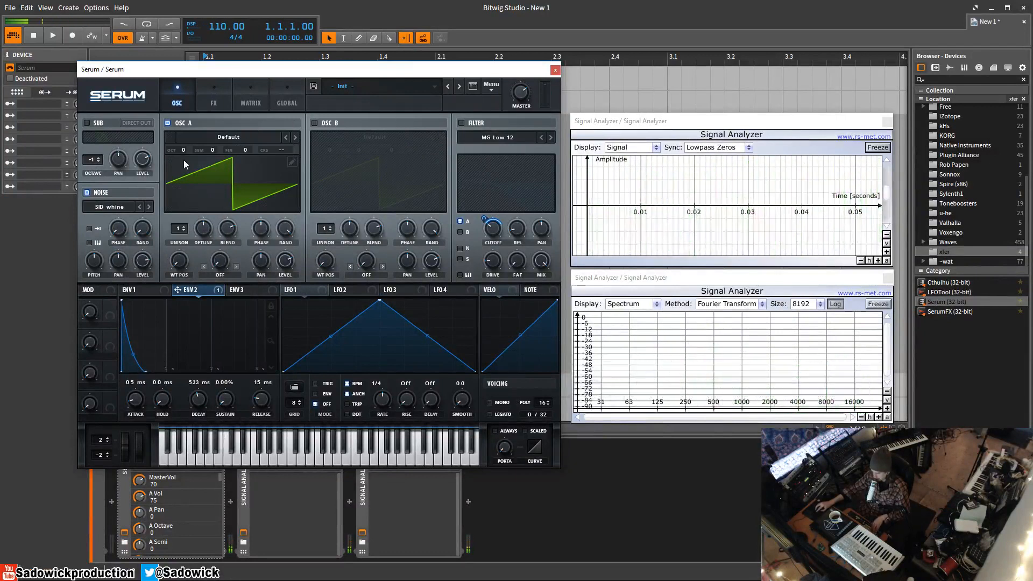
Step: Draw a square wave over OSC A's saw in the wavetable editor
left_click(292, 162)
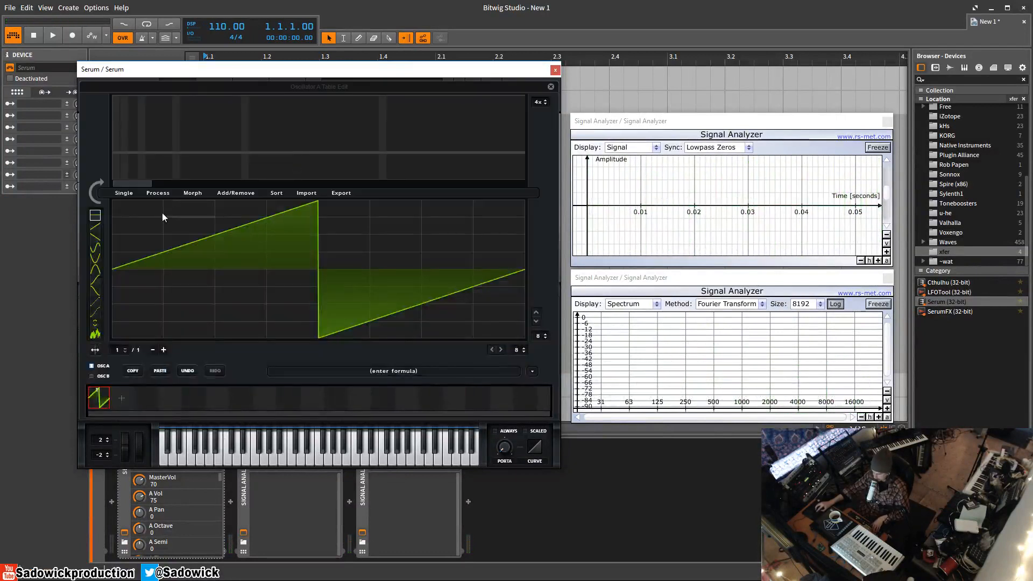
left_click_drag(360, 342, 520, 342)
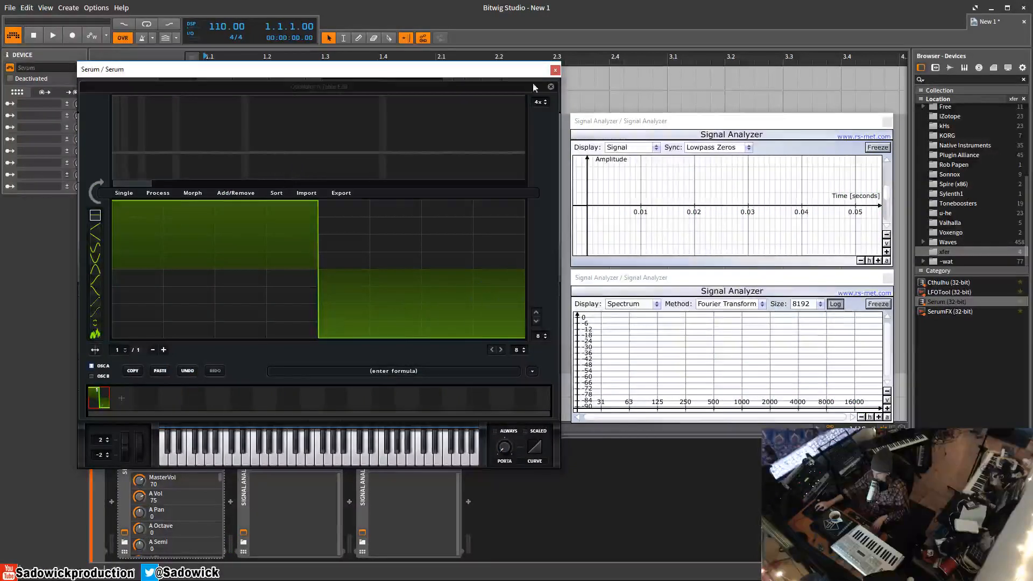
left_click(552, 87)
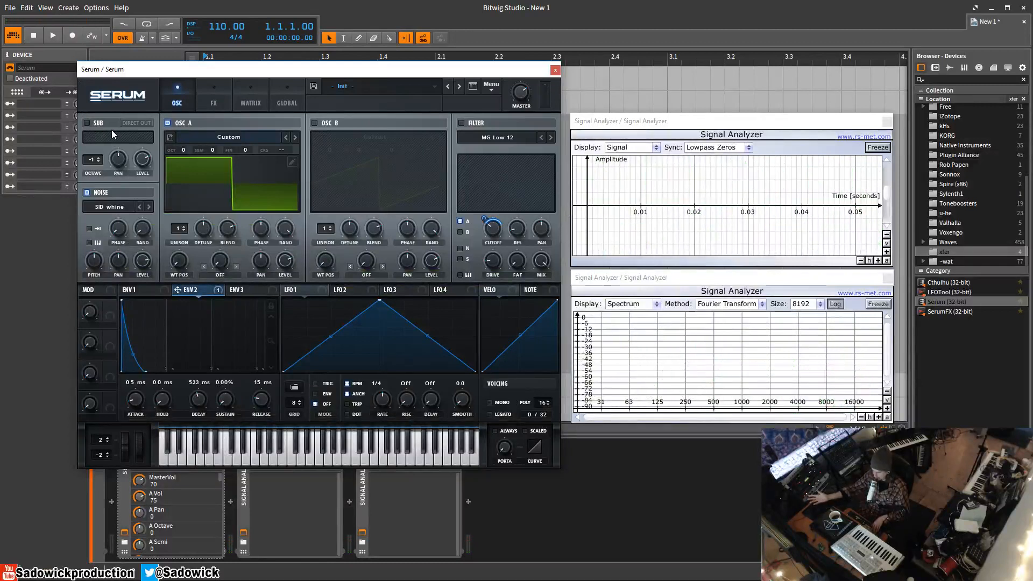
Step: Switch OSC A off and load the Attacks_Kick > XF_KikAtk_01 noise sample
left_click(167, 123)
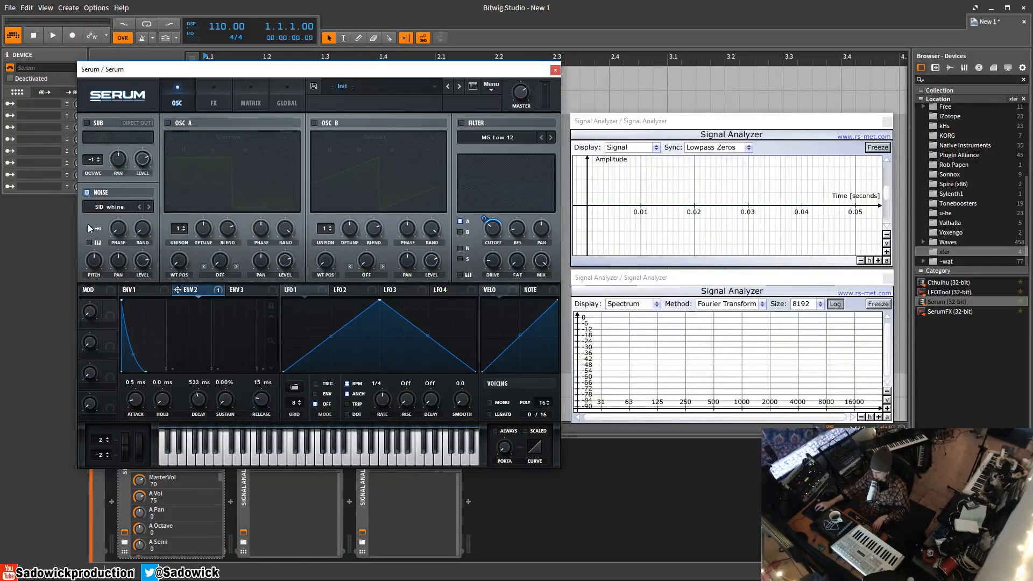
left_click(134, 203)
mouse_move(129, 231)
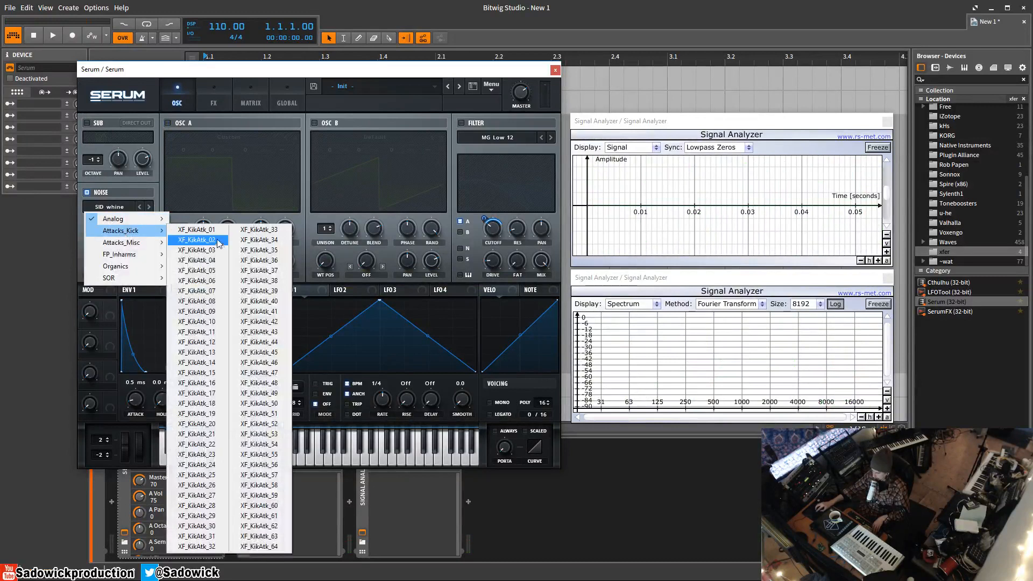
left_click(197, 230)
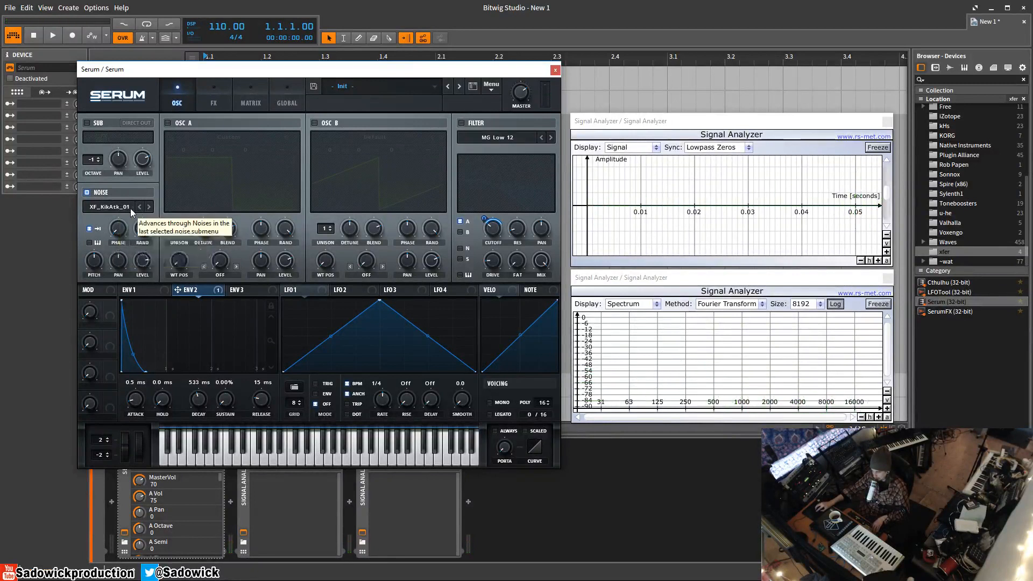
Step: Step through the kick-attack noise samples up to XF_KikAtk_14
left_click(149, 208)
left_click(149, 207)
left_click(149, 207)
left_click(149, 208)
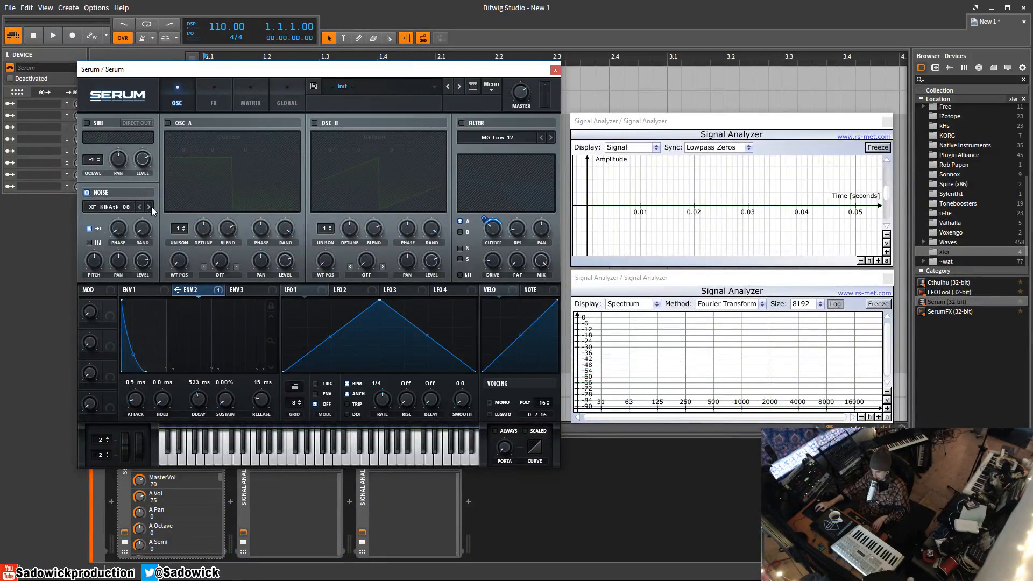
left_click(150, 207)
left_click(150, 207)
left_click(151, 207)
left_click(150, 207)
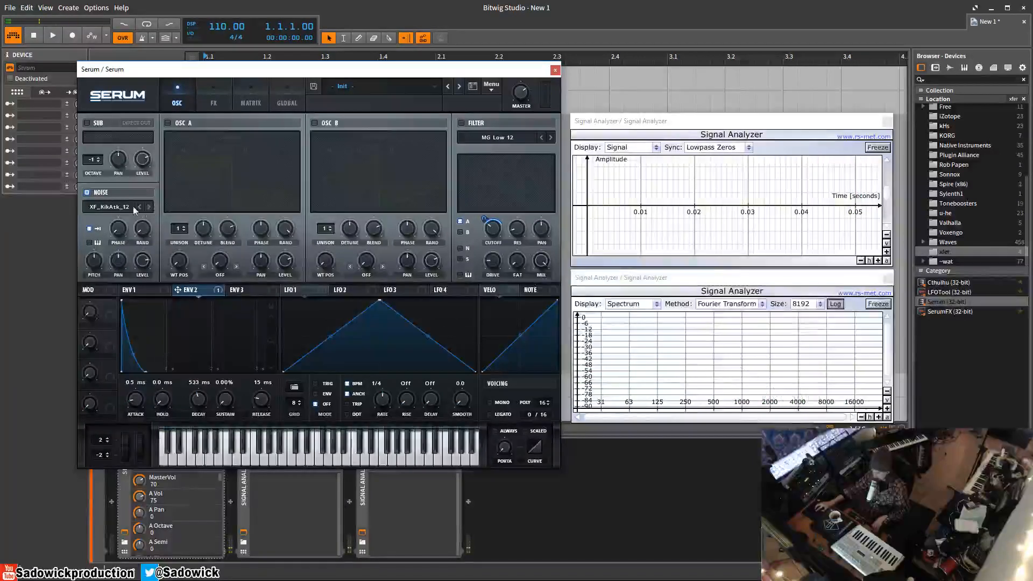
left_click(149, 207)
left_click(150, 206)
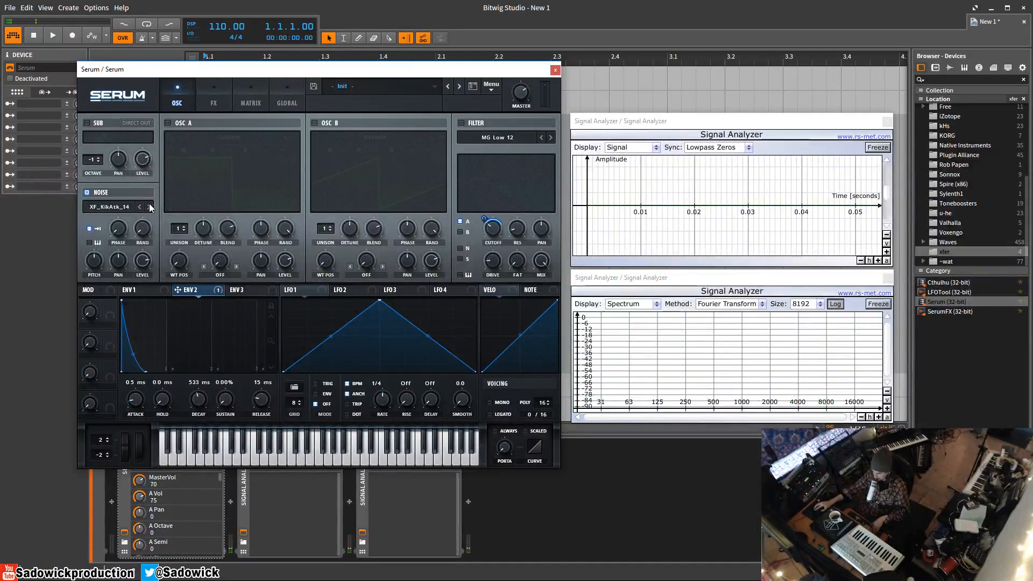
left_click(121, 208)
mouse_move(128, 246)
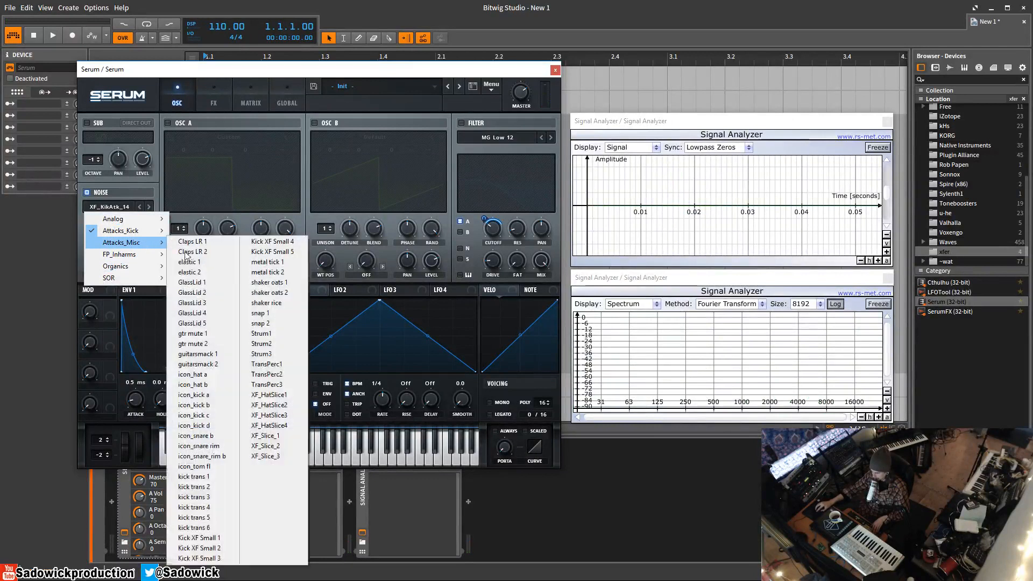
Step: Audition the kick trans 1 and then metal tick 1 noise samples
left_click(214, 477)
left_click(121, 207)
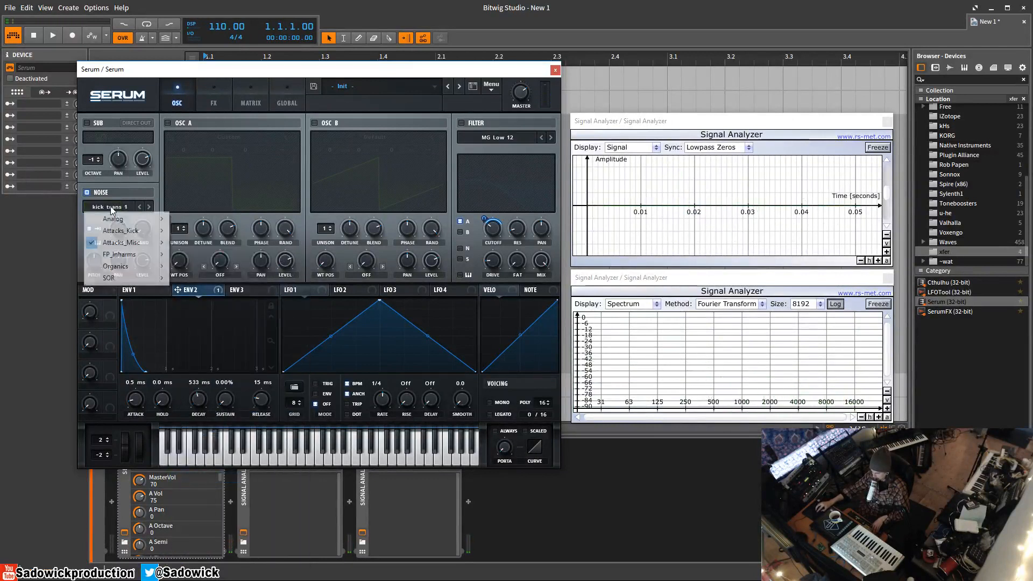
mouse_move(121, 242)
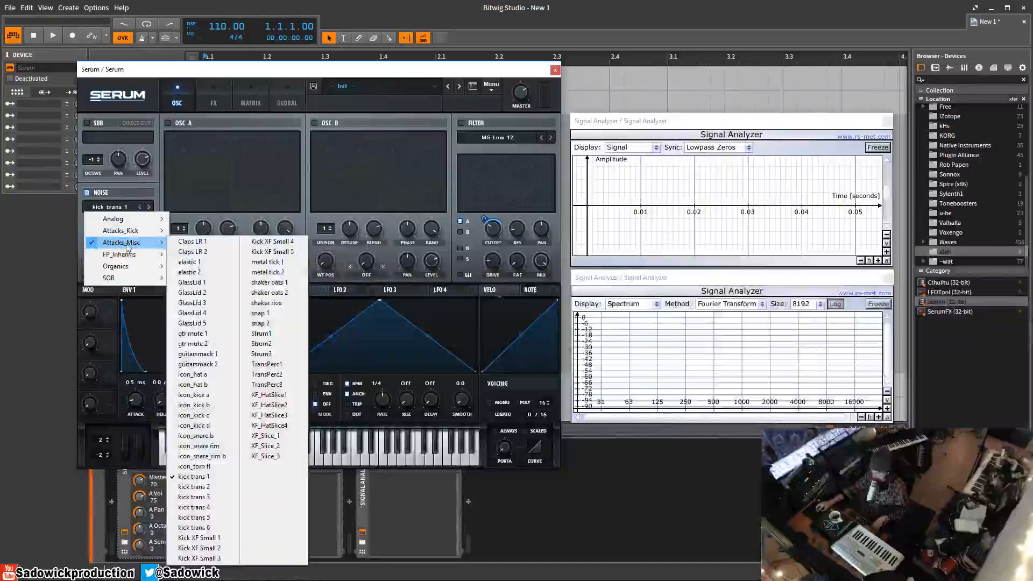
left_click(284, 264)
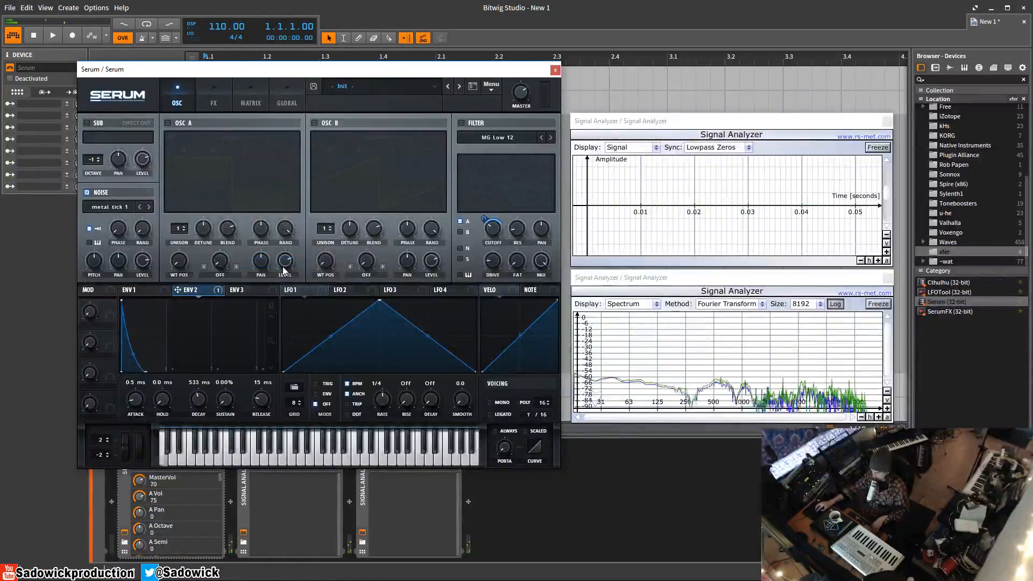
Step: Load FP_Inharms > Inharmx 1 as the noise and turn off its one-shot playback
left_click(115, 207)
mouse_move(123, 256)
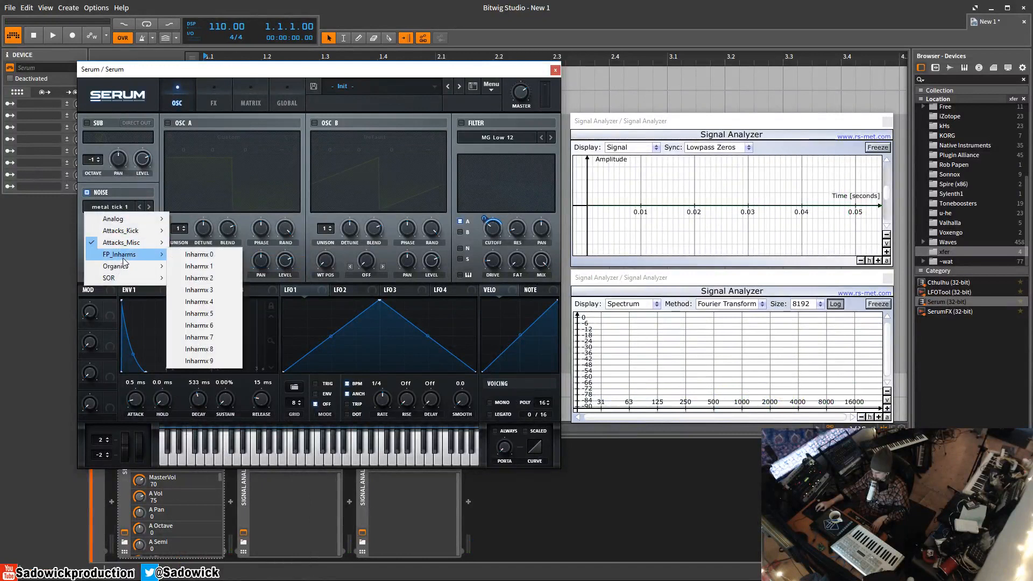
left_click(198, 266)
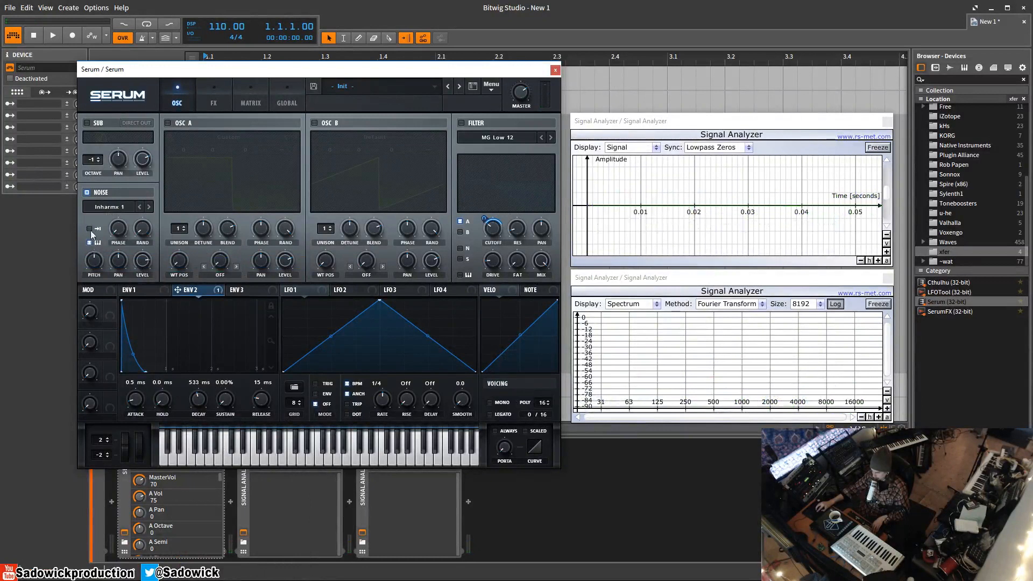
left_click(95, 230)
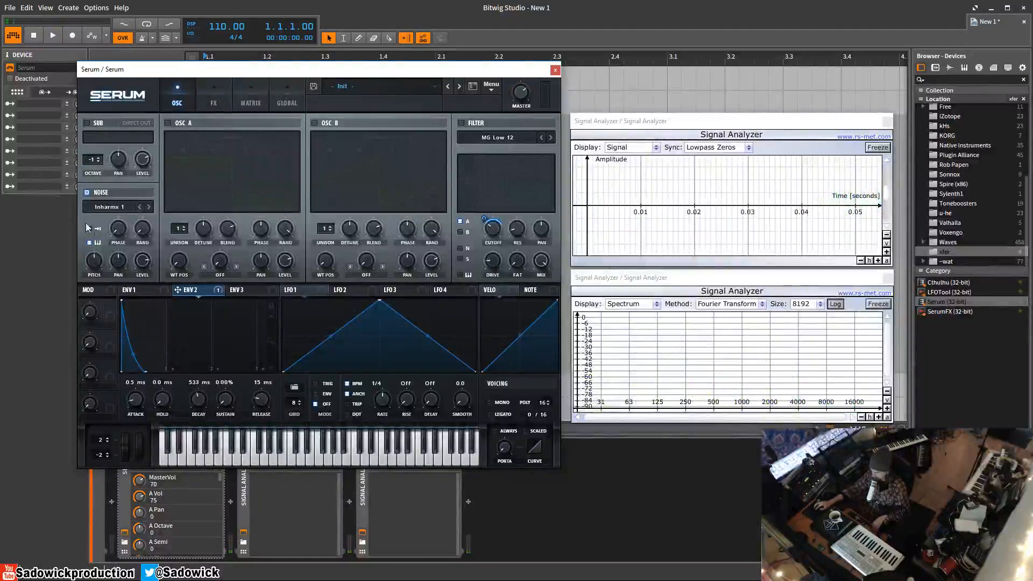
Step: Load the Paper Bag noise sample and lower the noise pitch
left_click(123, 208)
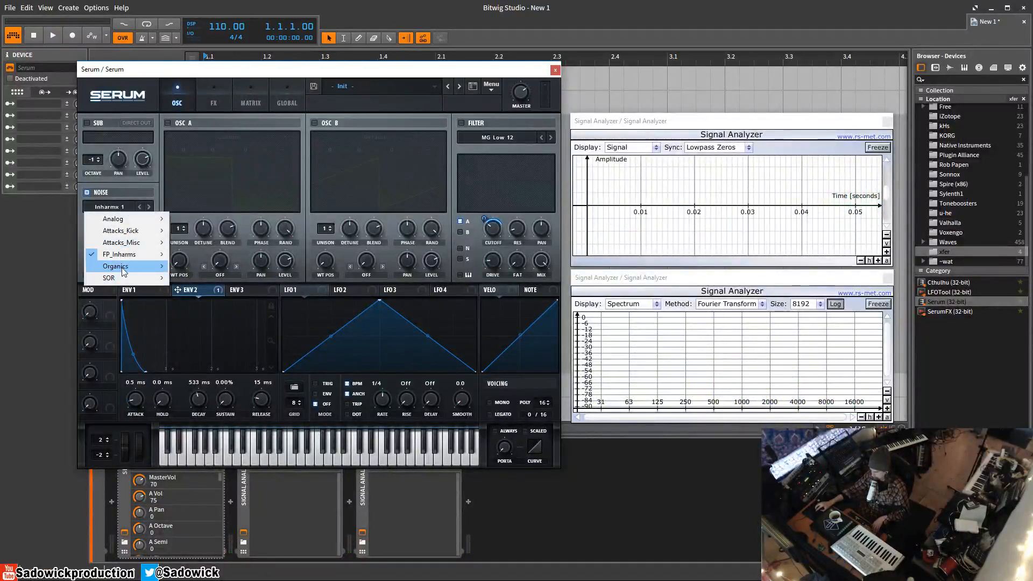
mouse_move(124, 271)
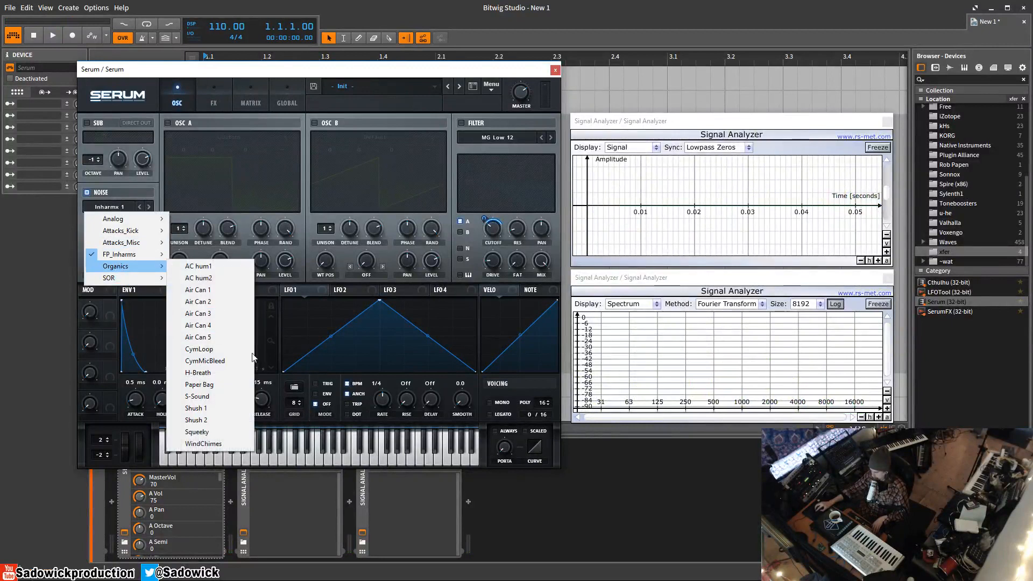
left_click(224, 383)
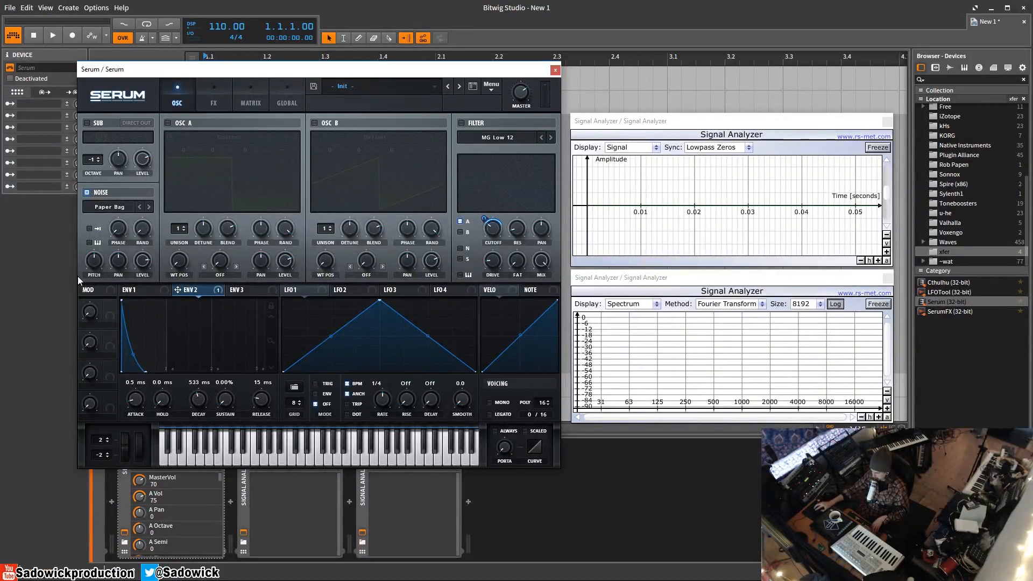
left_click_drag(97, 266, 110, 301)
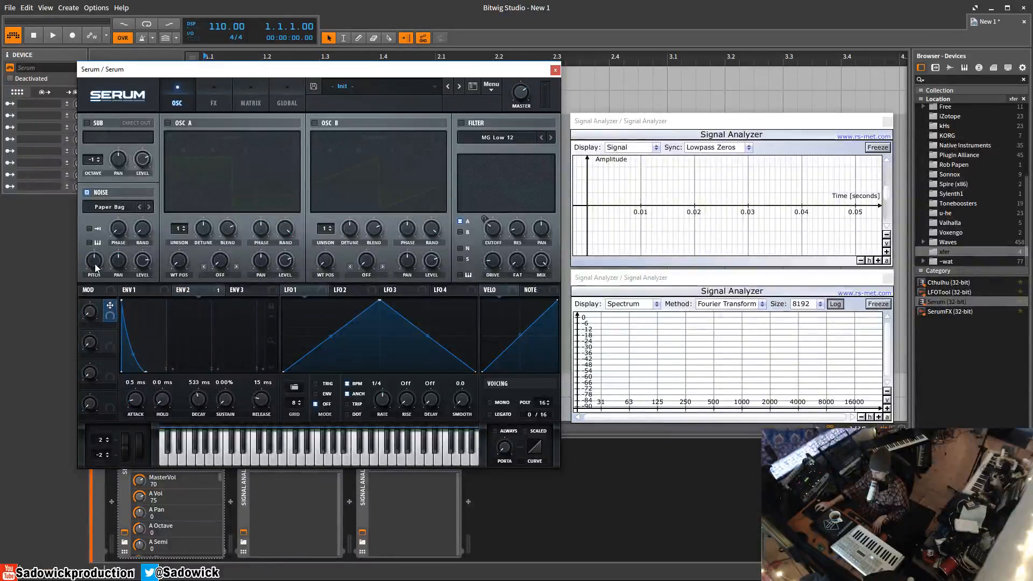
Step: Replace it with the SOR > Atmos 20 noise sample and set noise pitch to 40%
left_click(127, 207)
mouse_move(121, 279)
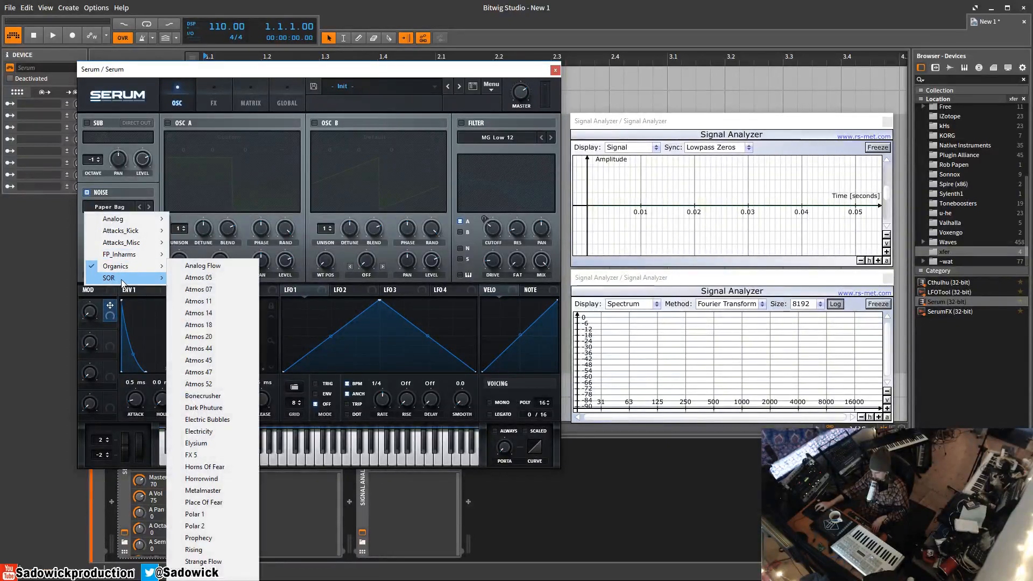
left_click(217, 335)
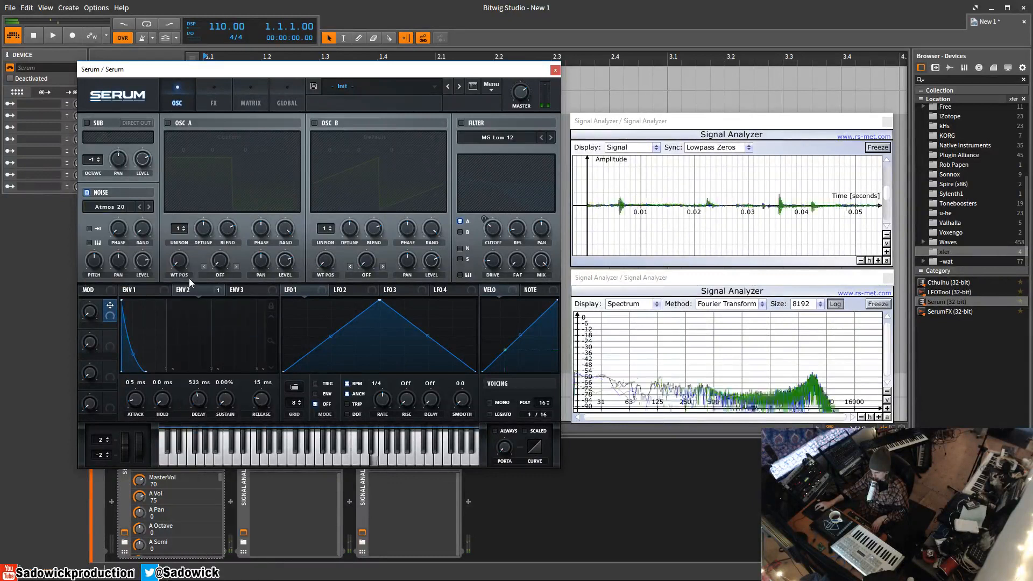
left_click_drag(95, 260, 95, 265)
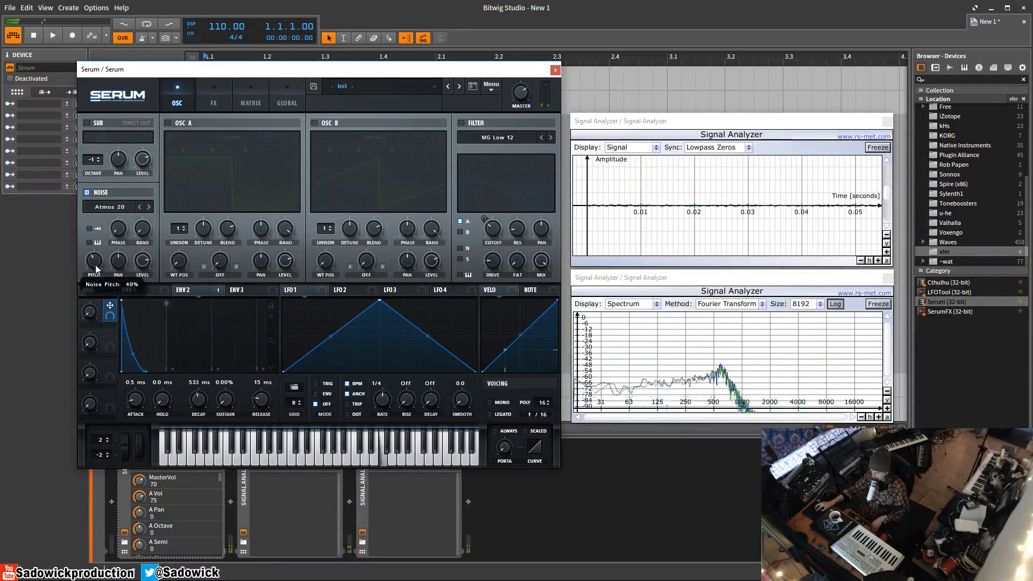
Step: Load the Analog AlphaNz noise and drag envelope 1's decay to about 1.05 s
left_click(108, 206)
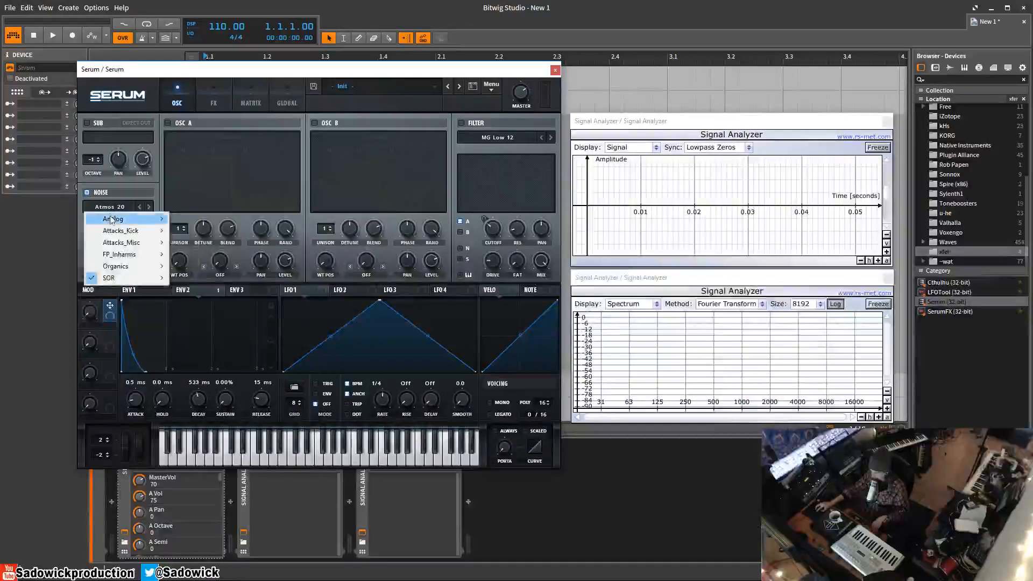
mouse_move(110, 220)
left_click(209, 219)
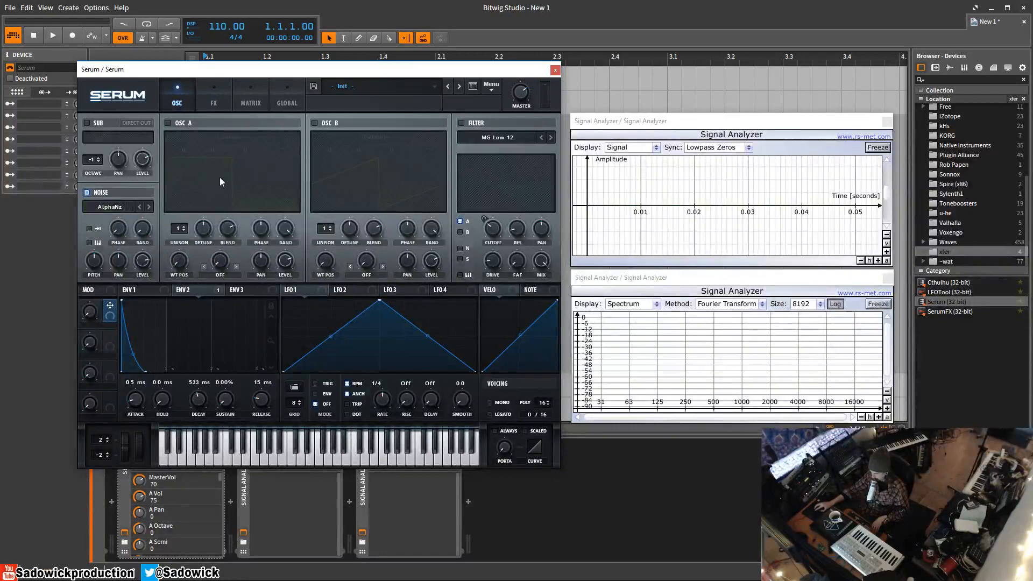
left_click(147, 291)
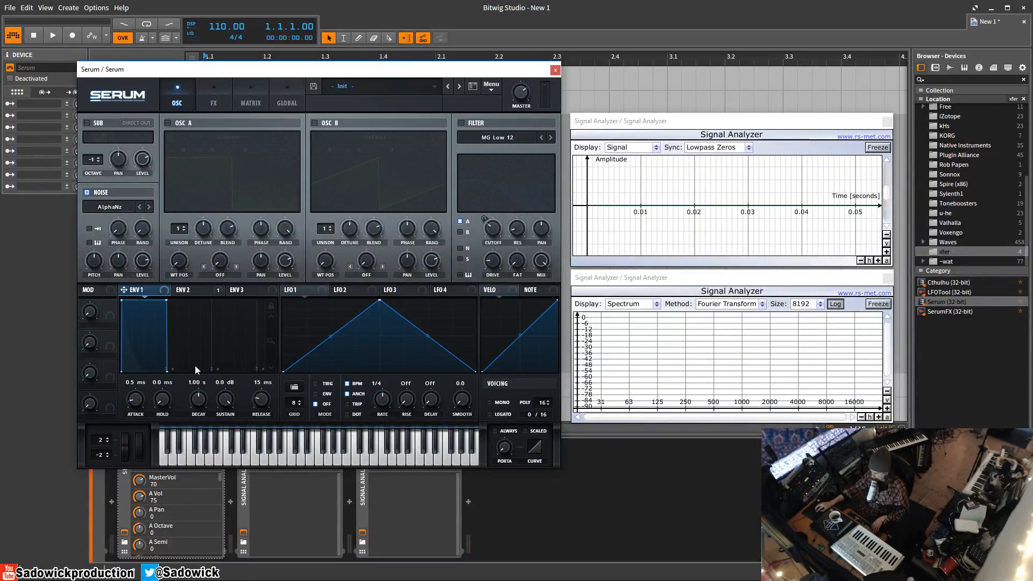
left_click_drag(170, 305, 154, 196)
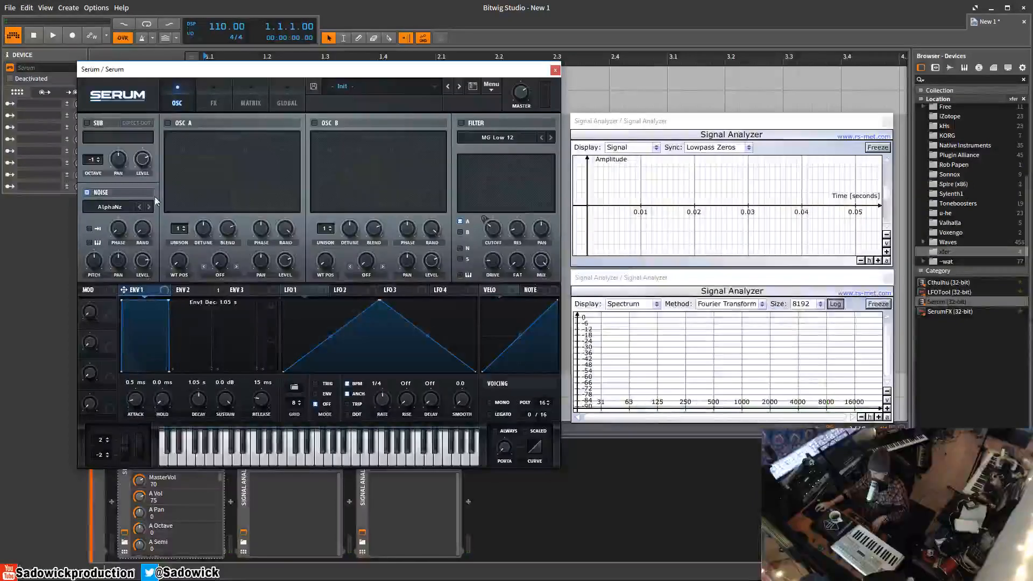
Step: Enable SUB, OSC A and FILTER, and assign envelope 2 to modulate Noise Level
left_click(86, 123)
left_click(167, 122)
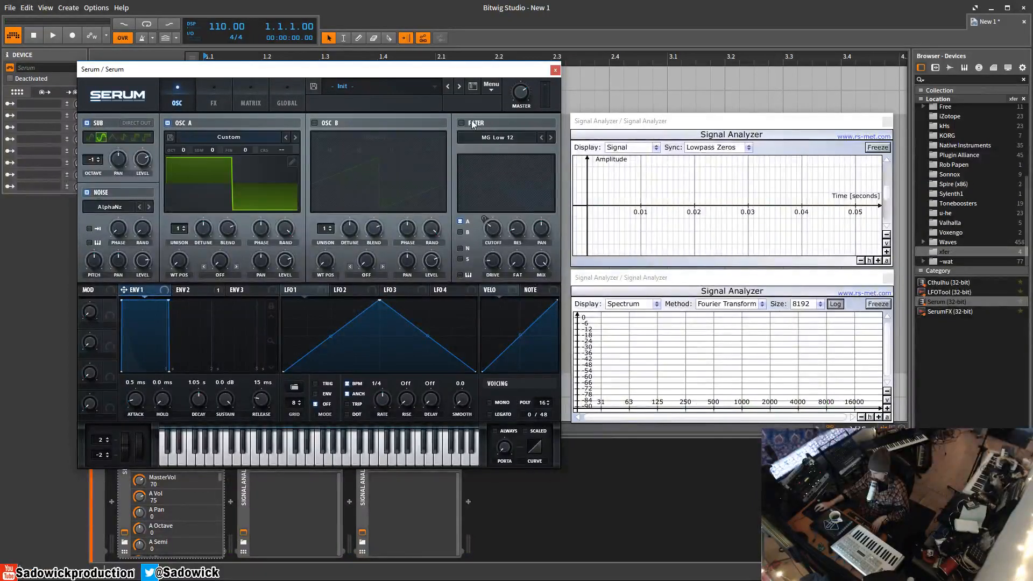
left_click(462, 123)
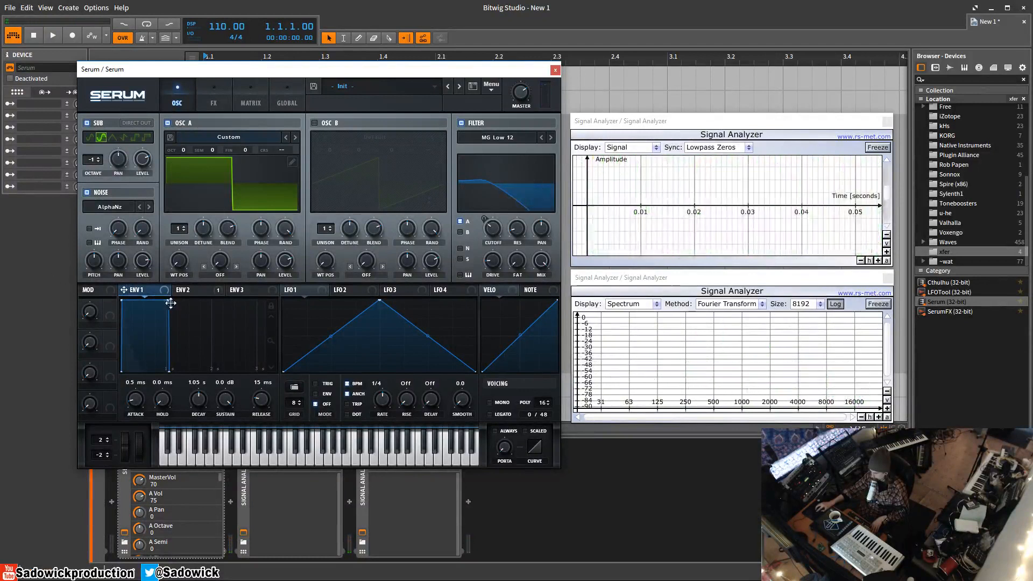
left_click(185, 291)
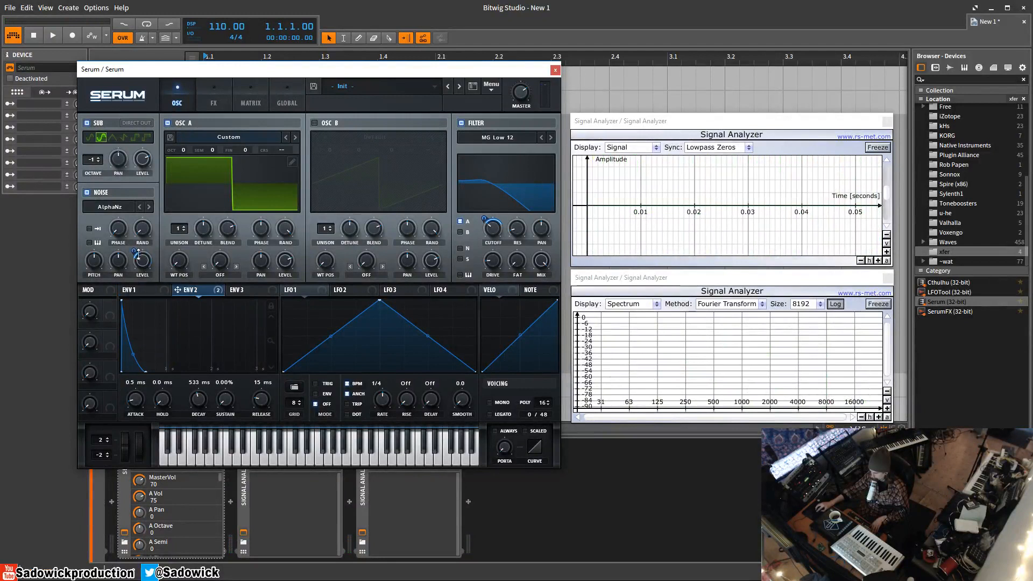
left_click_drag(133, 250, 138, 232)
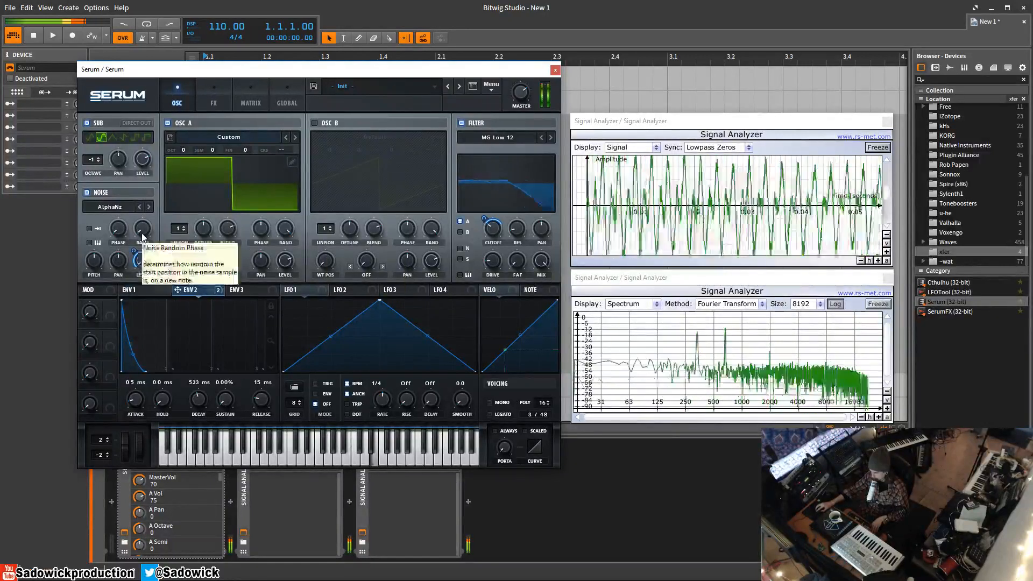
Step: Tick the filter's S and N boxes to route sub and noise through the filter
left_click(460, 260)
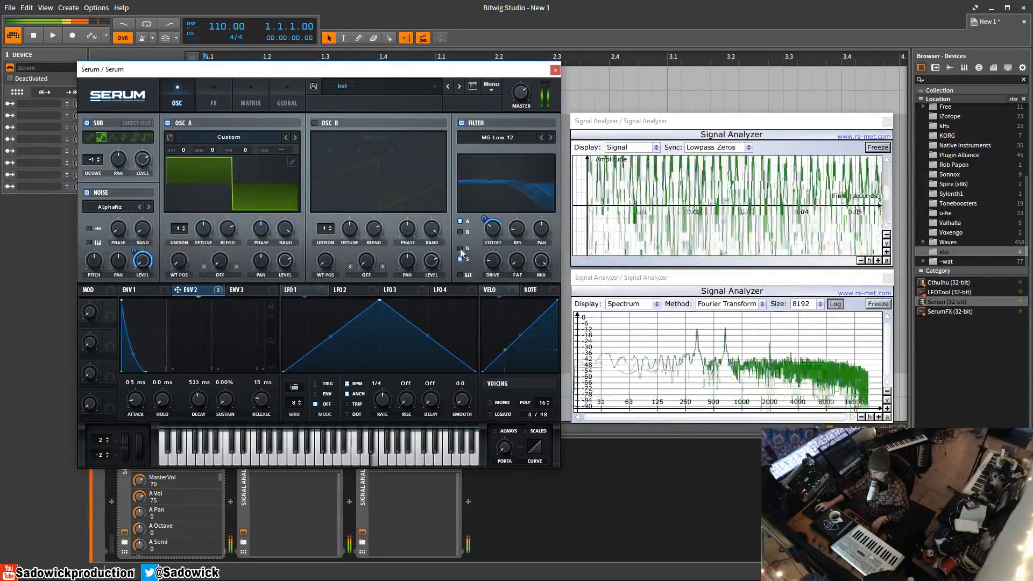
left_click(460, 249)
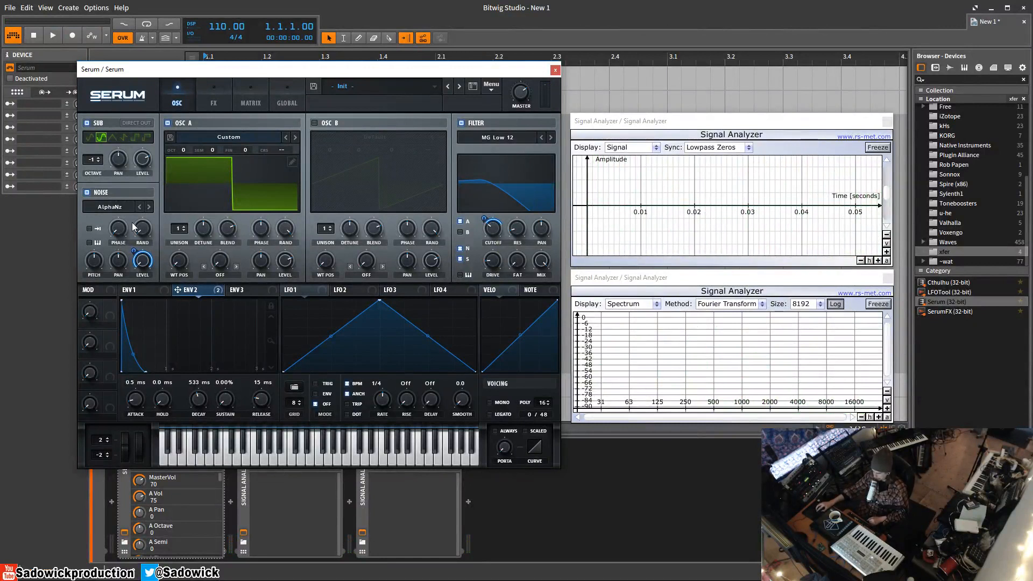
left_click(114, 207)
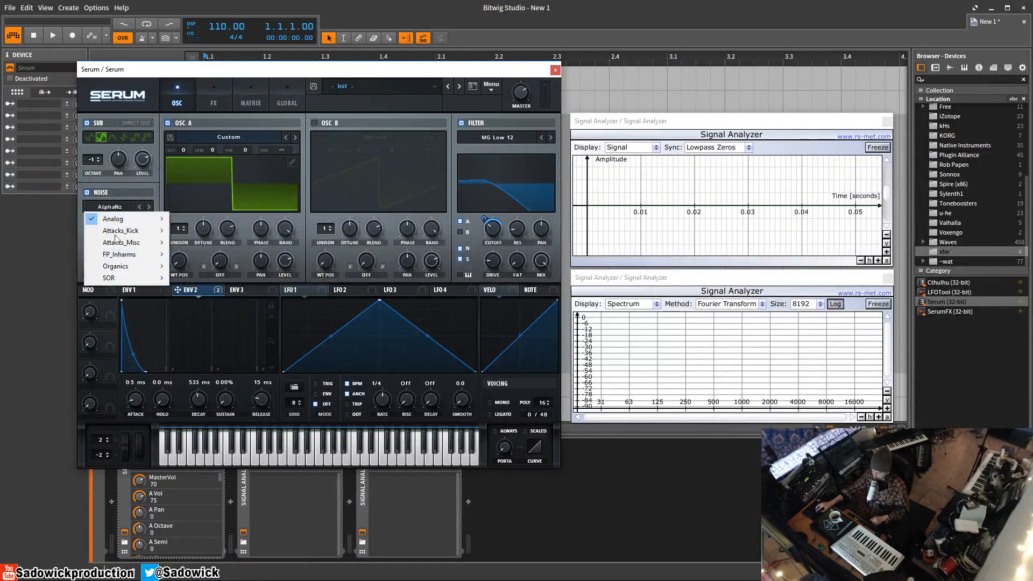
Step: Keep AlphaNz as the noise sample and switch the sub oscillator's waveform to sine
mouse_move(121, 257)
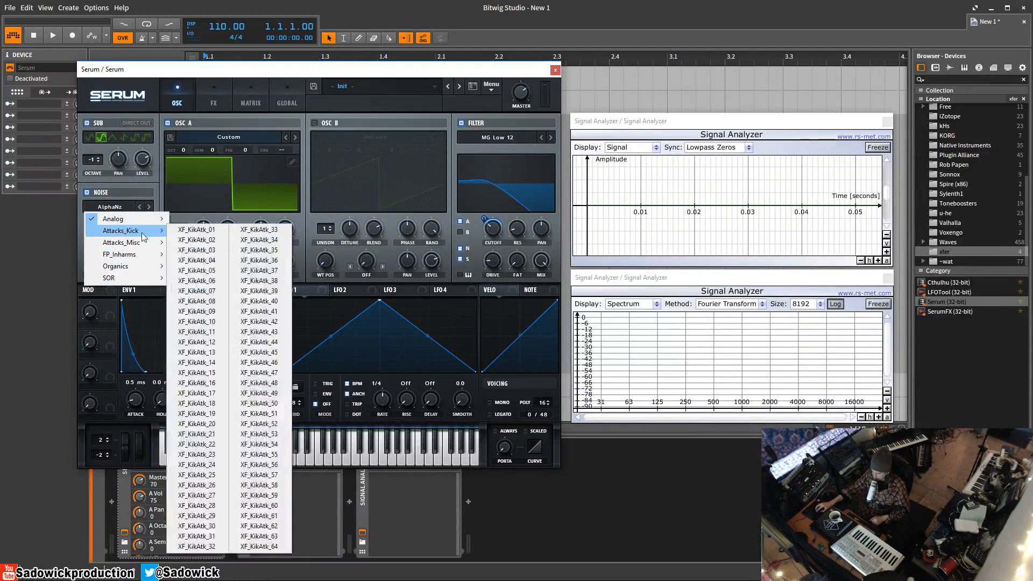
mouse_move(143, 221)
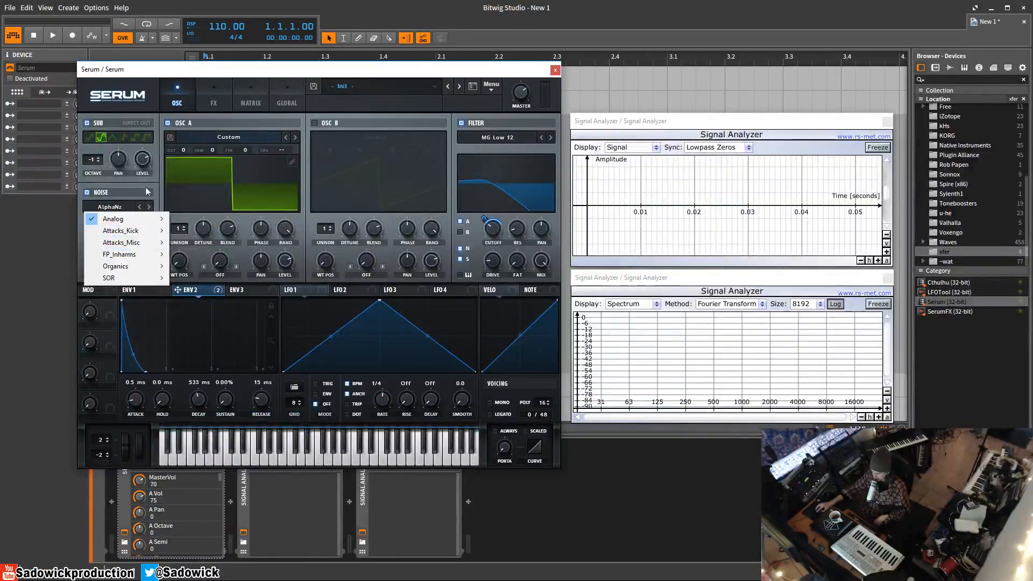
left_click(116, 114)
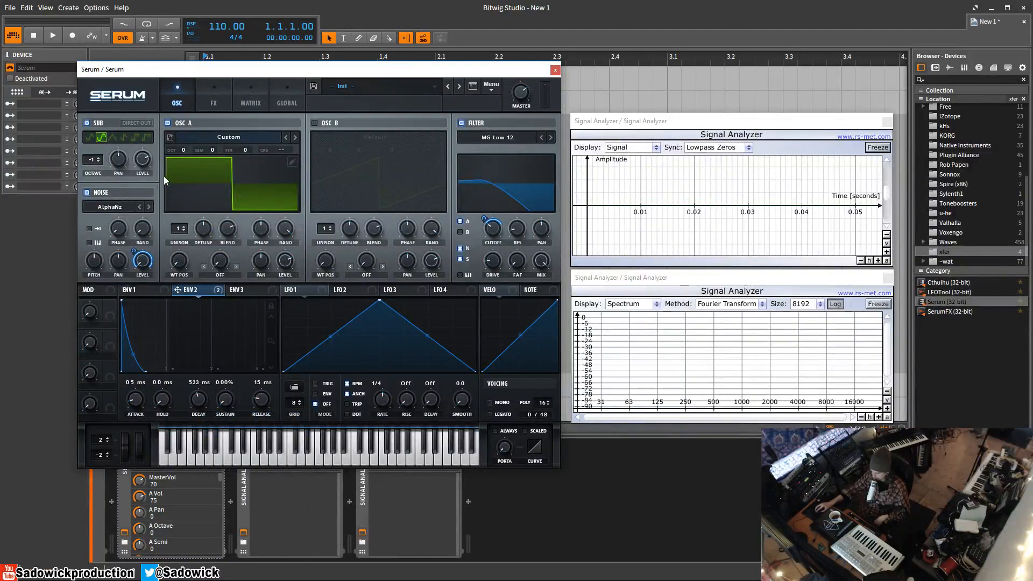
left_click(90, 138)
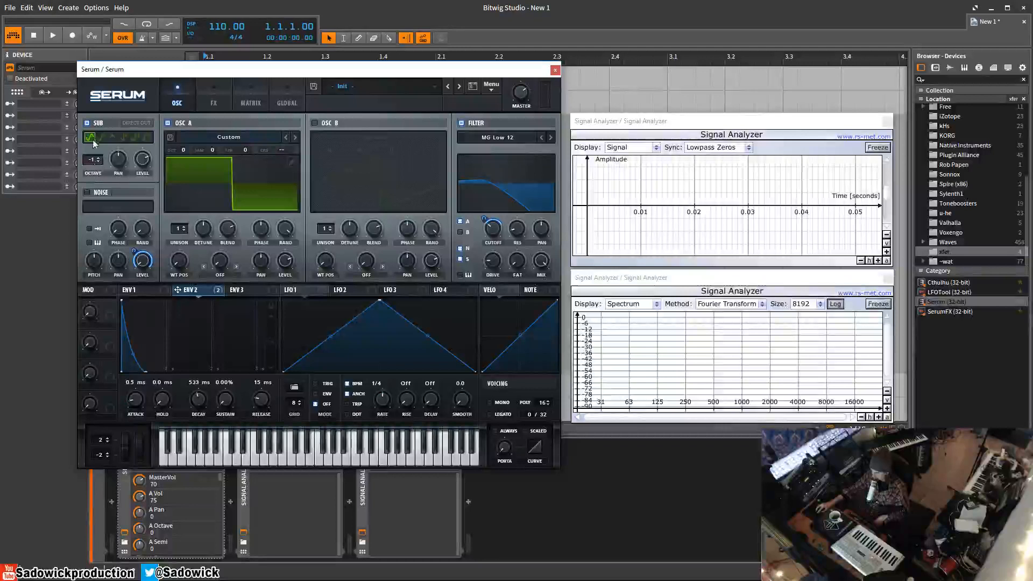
Step: Change OSC A's warp mode from FM (from B) to FM (Sub)
left_click(218, 275)
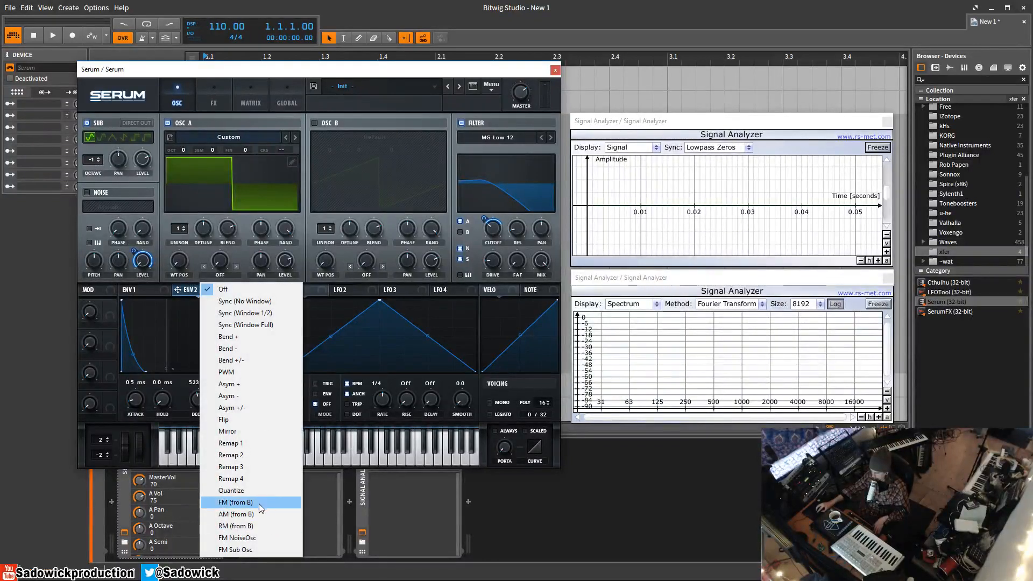
left_click(259, 504)
left_click(231, 276)
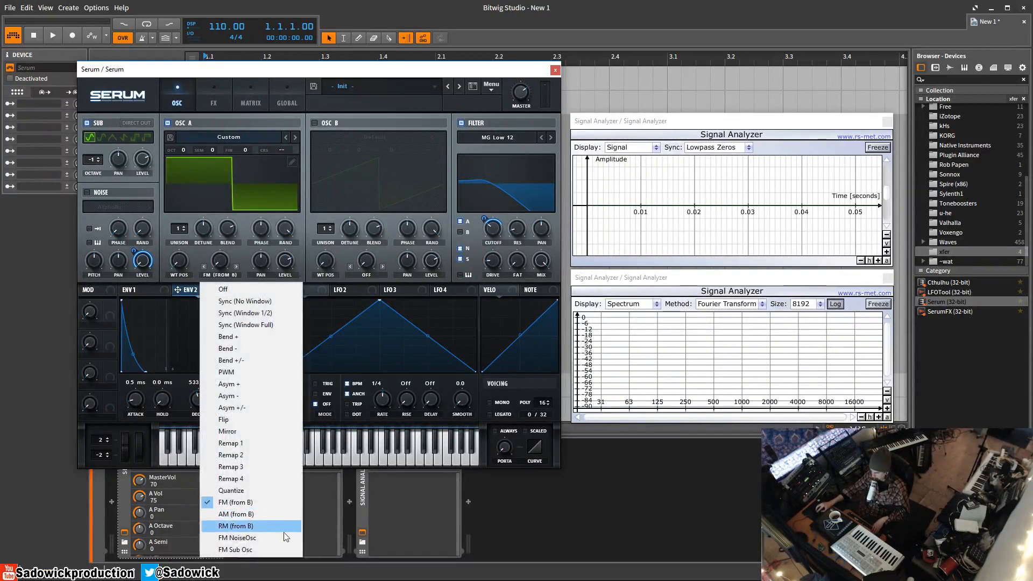
left_click(280, 552)
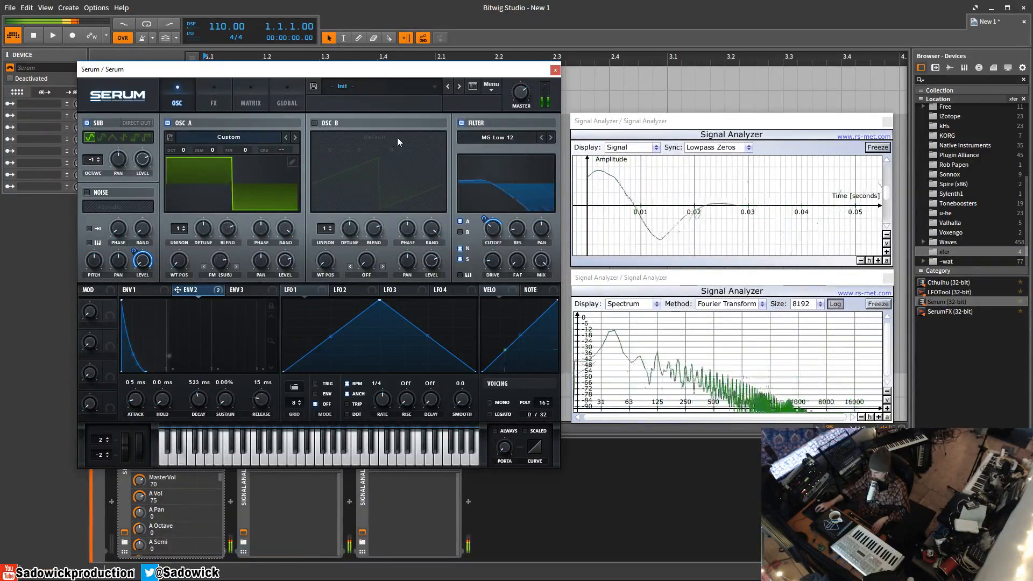
mouse_move(224, 254)
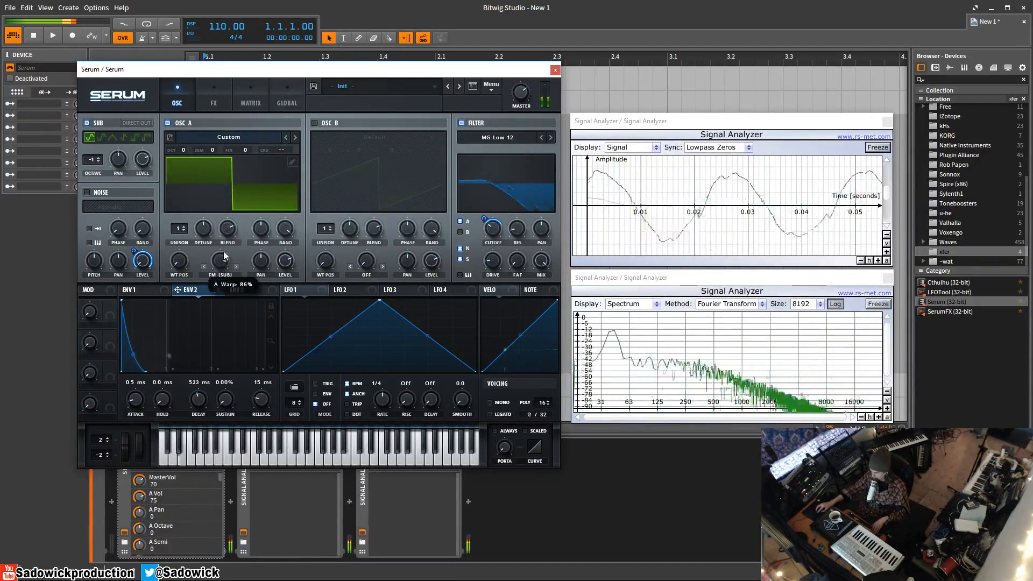